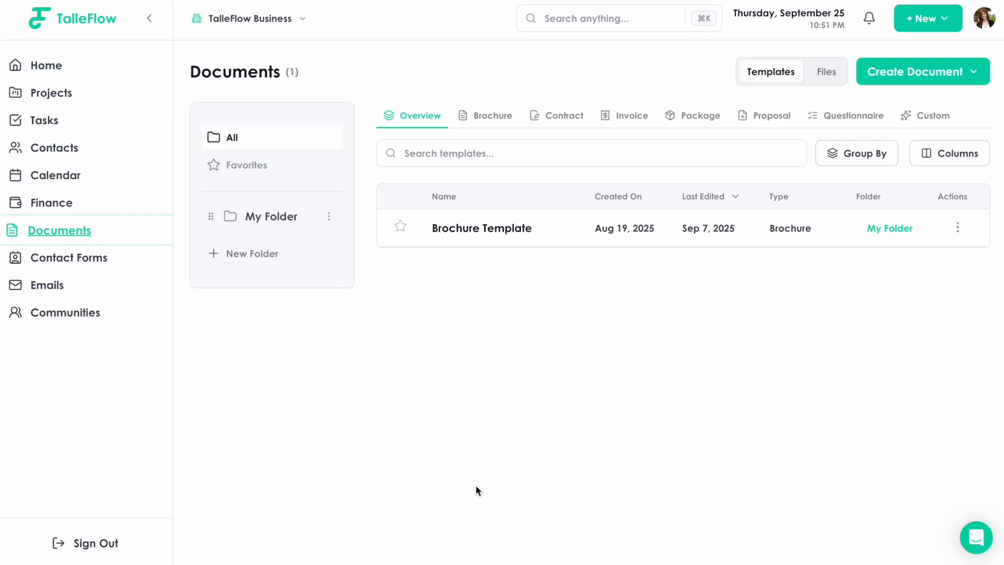
Open the Create Document menu on the Documents page to list document types
left_click(951, 85)
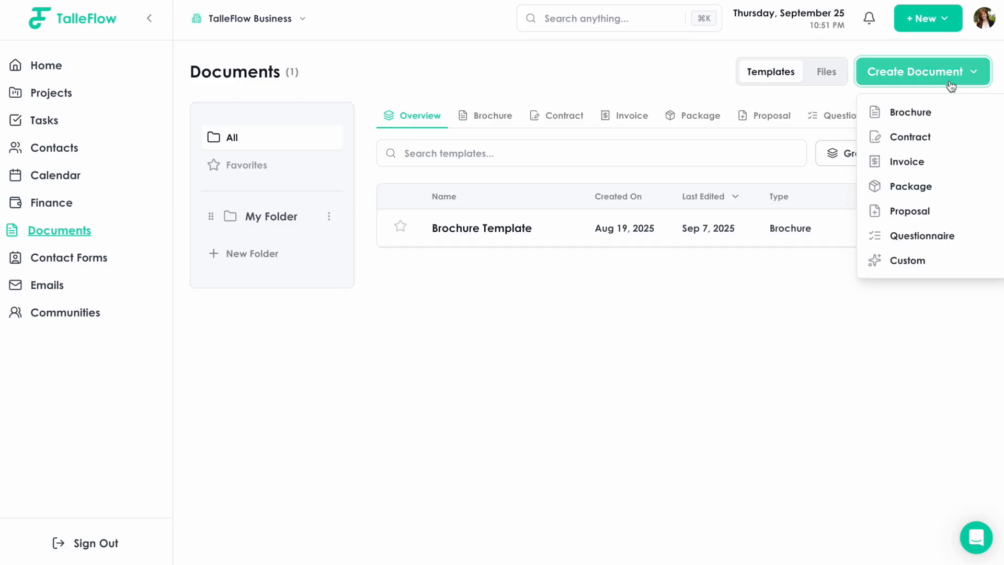
Create a blank Invoice document file attached to the Shelby's Wedding project
left_click(939, 167)
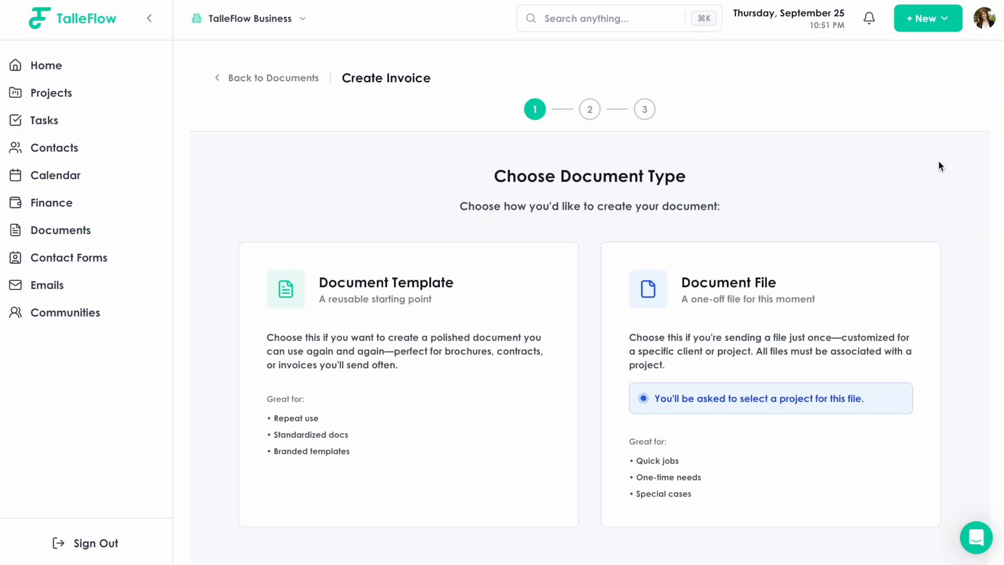
scroll(930, 166, "down", 1)
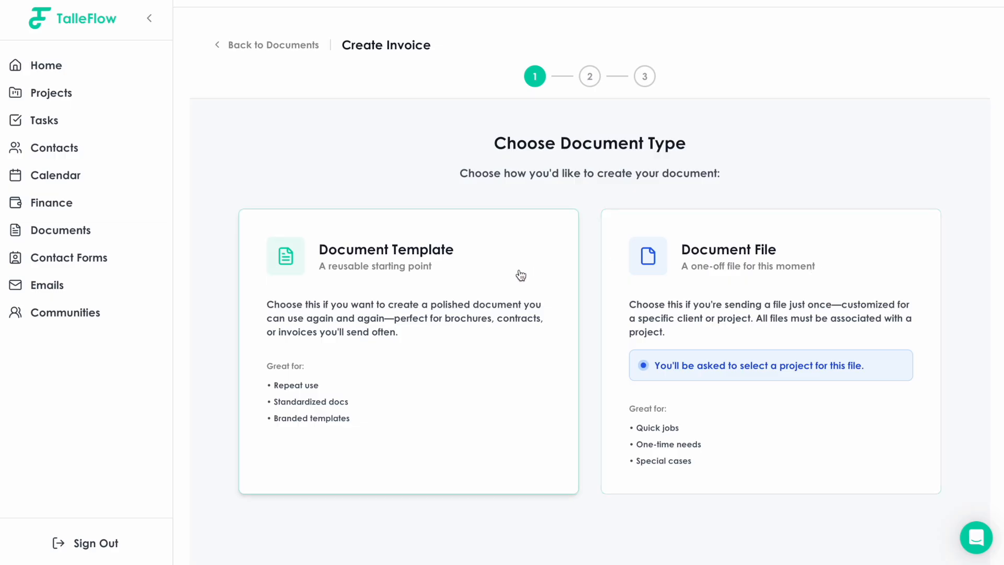
left_click(793, 275)
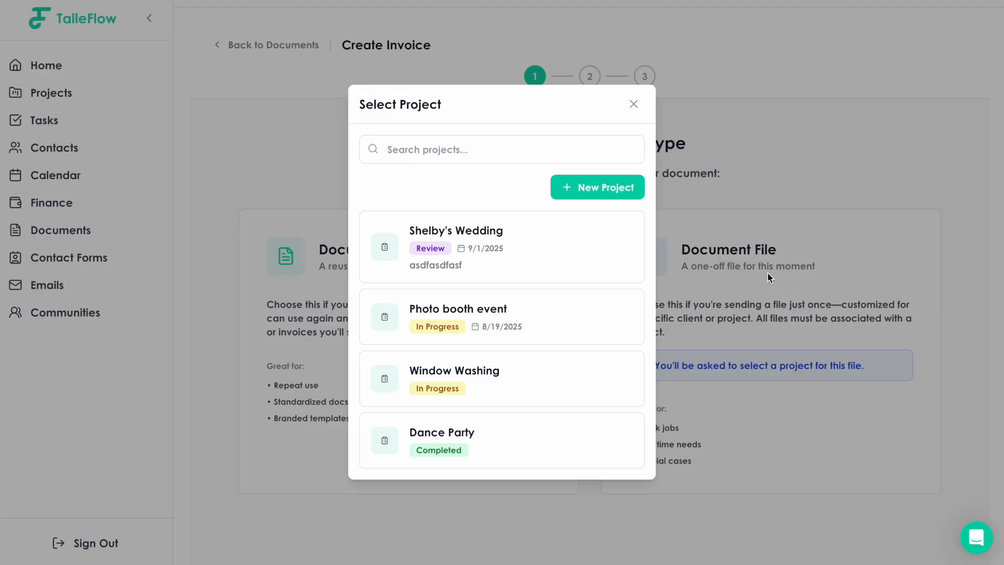
left_click(507, 251)
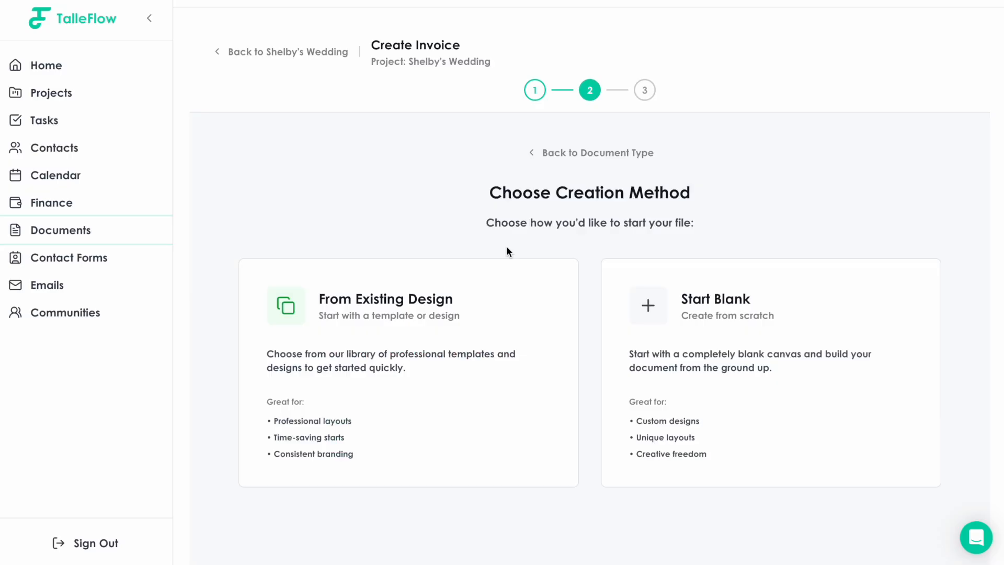
left_click(748, 328)
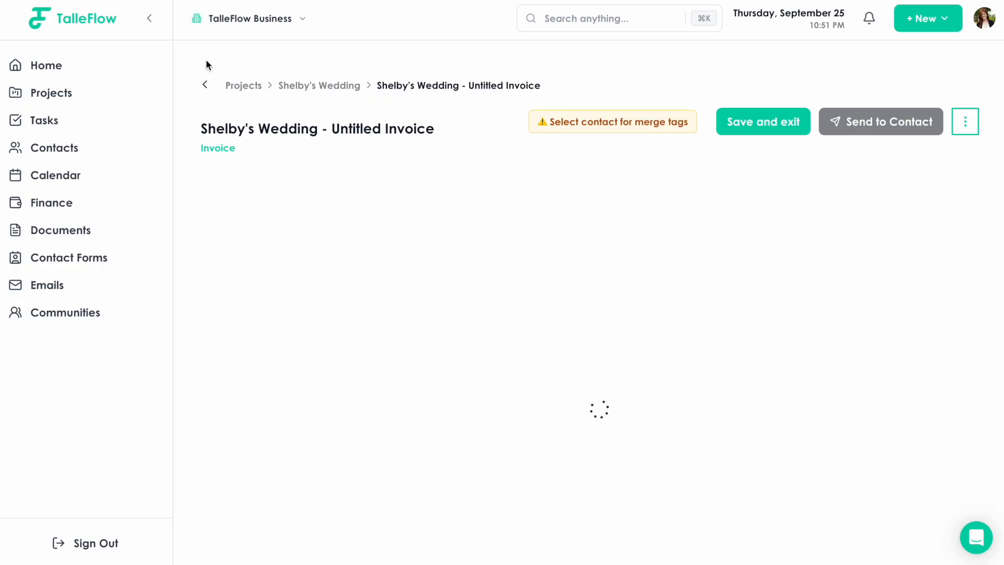
Collapse the sidebar and select the invoice block to edit its settings
left_click(150, 19)
scroll(519, 230, "down", 1)
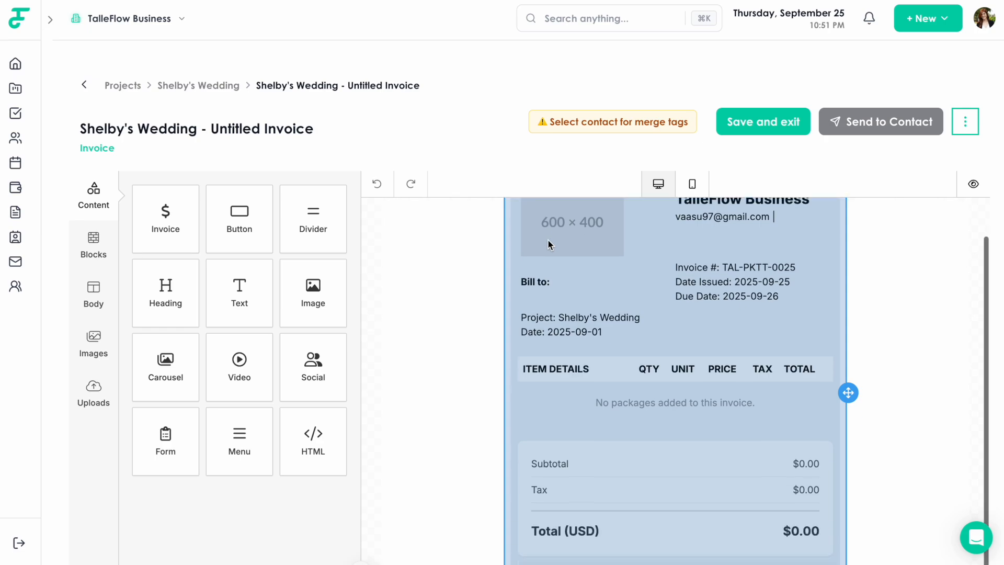
scroll(502, 246, "down", 2)
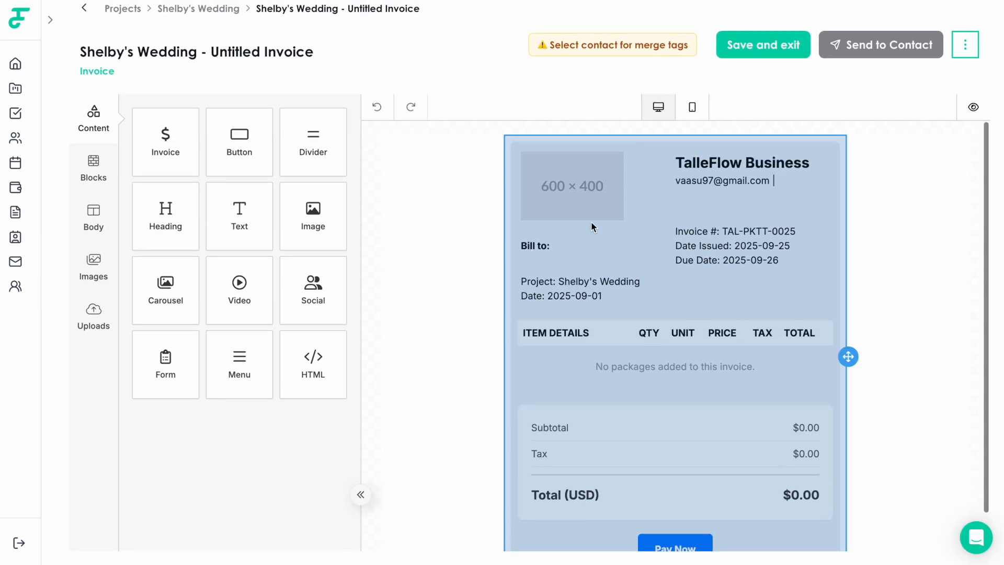
left_click(520, 180)
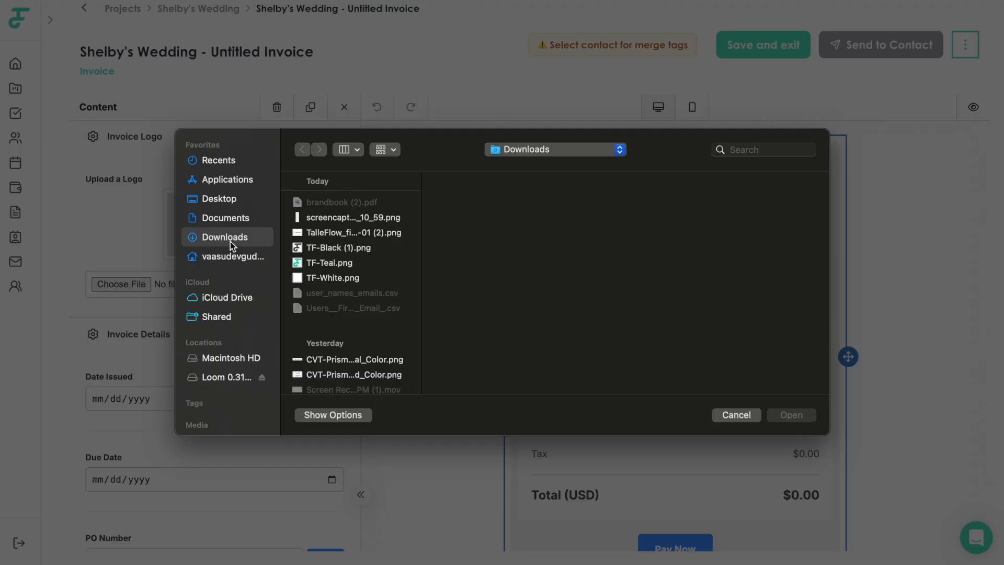
Upload favicon-02.png from the Documents folder as the invoice logo
left_click(237, 222)
scroll(347, 293, "down", 5)
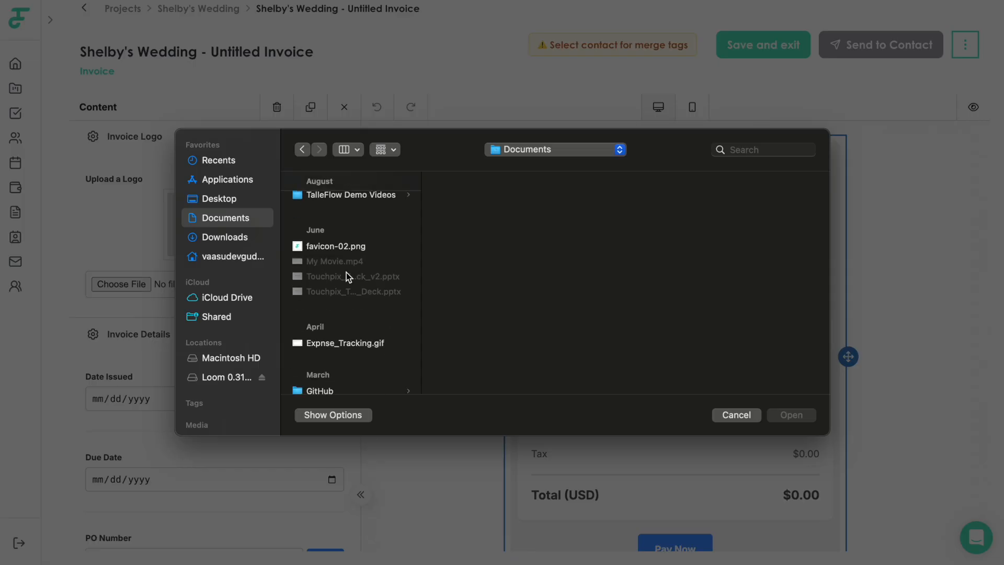
left_click(341, 247)
left_click(789, 417)
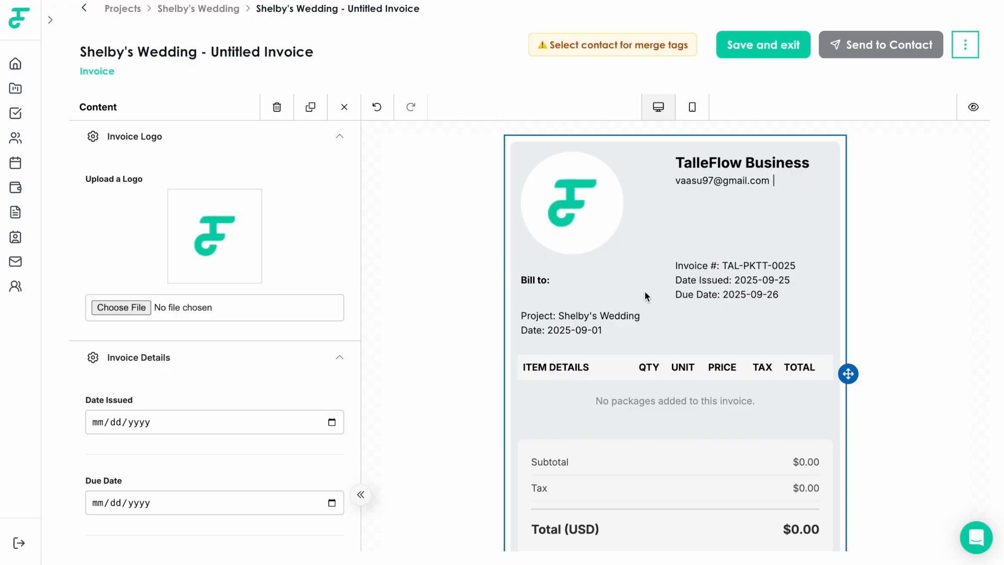
scroll(630, 273, "down", 1)
scroll(657, 141, "up", 1)
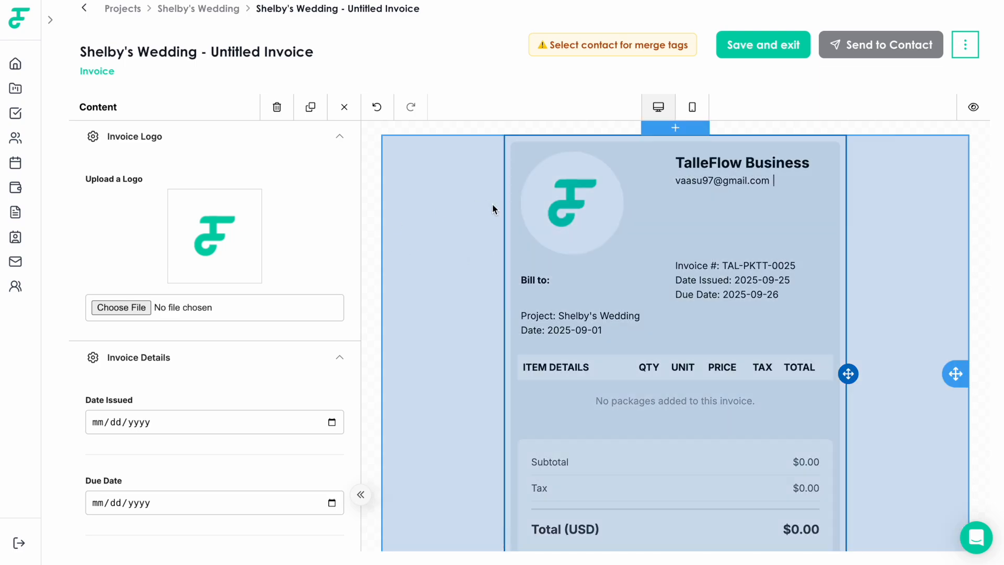
scroll(232, 260, "down", 3)
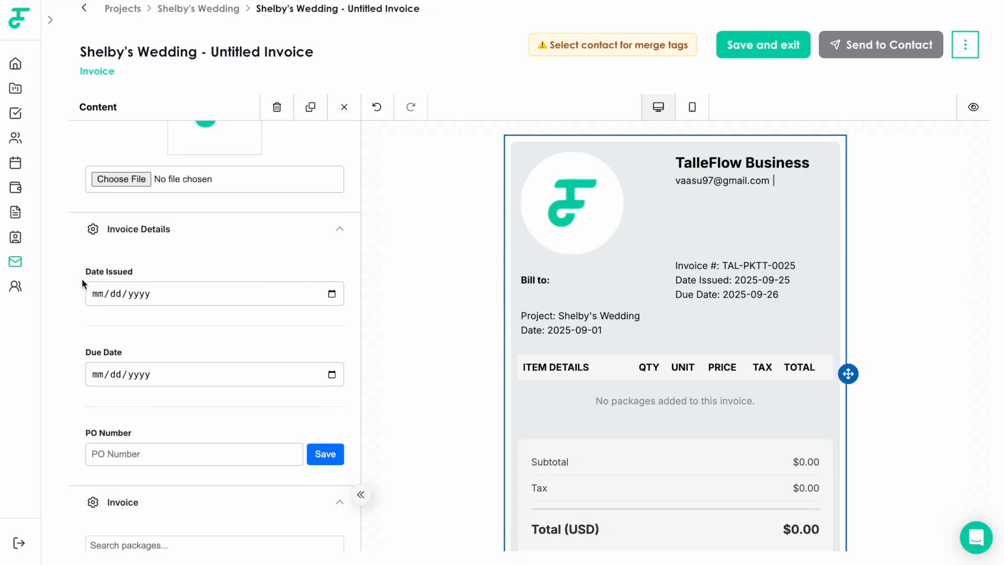
scroll(218, 308, "up", 3)
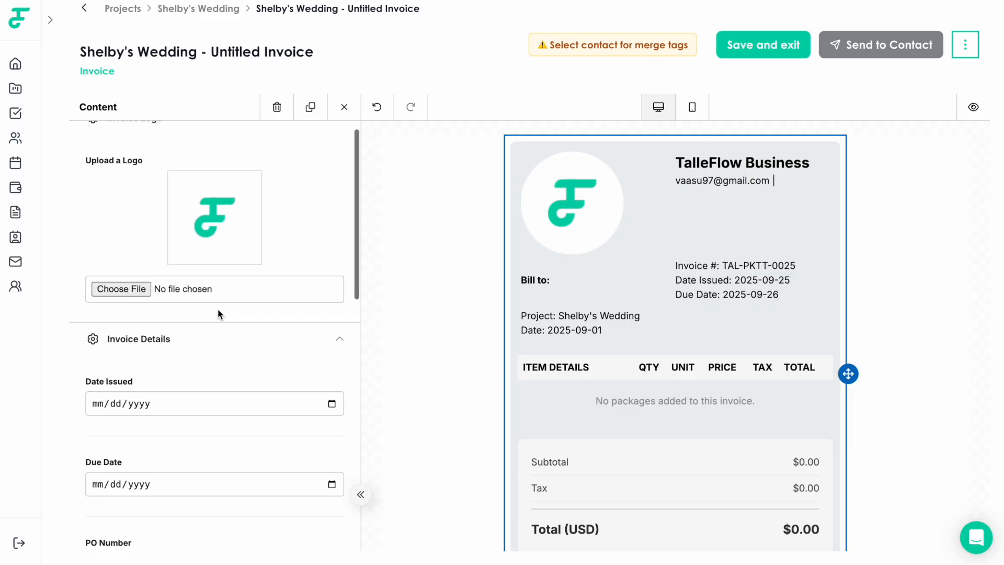
scroll(217, 310, "down", 3)
scroll(217, 309, "down", 2)
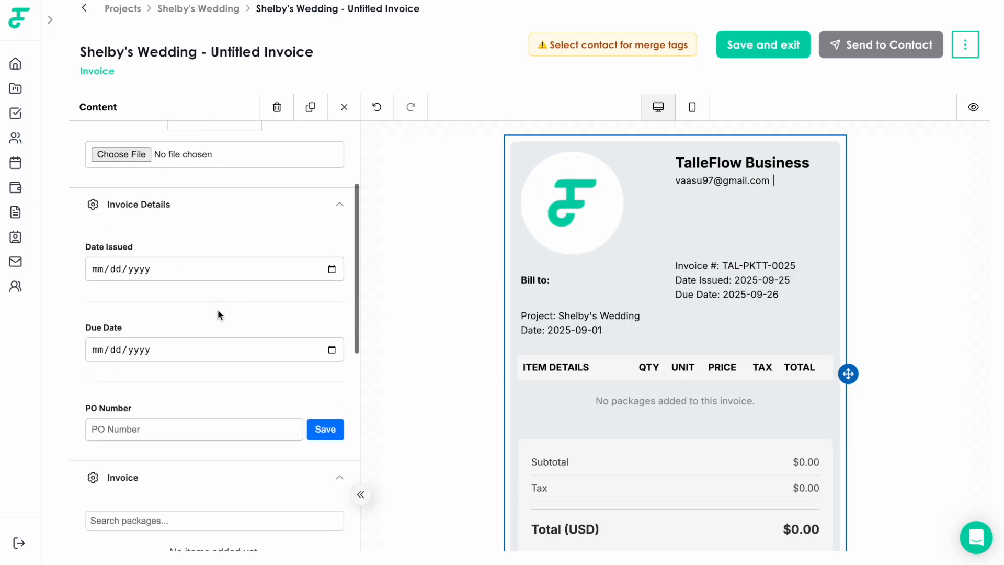
left_click(222, 335)
left_click(235, 320)
scroll(236, 316, "down", 2)
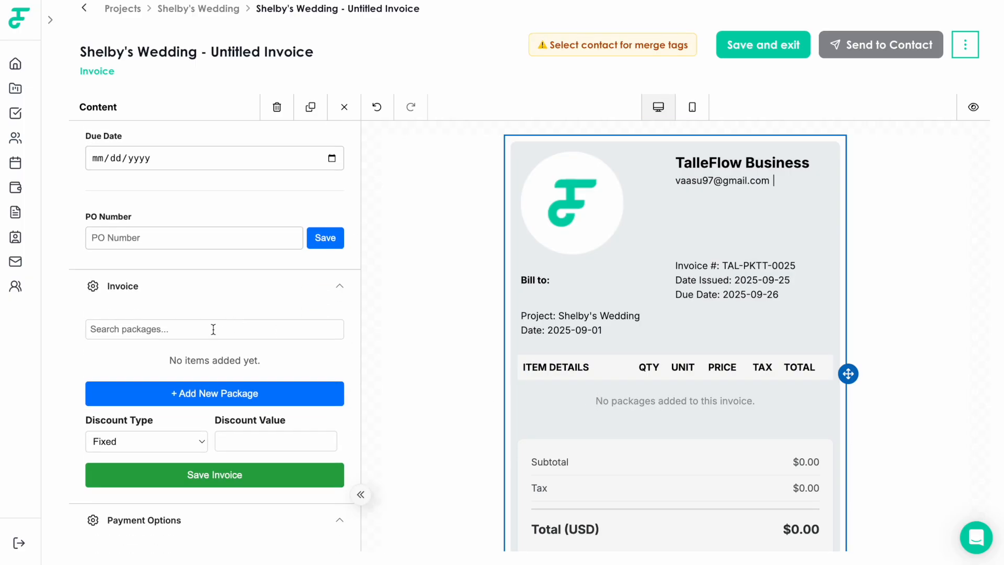
left_click(214, 329)
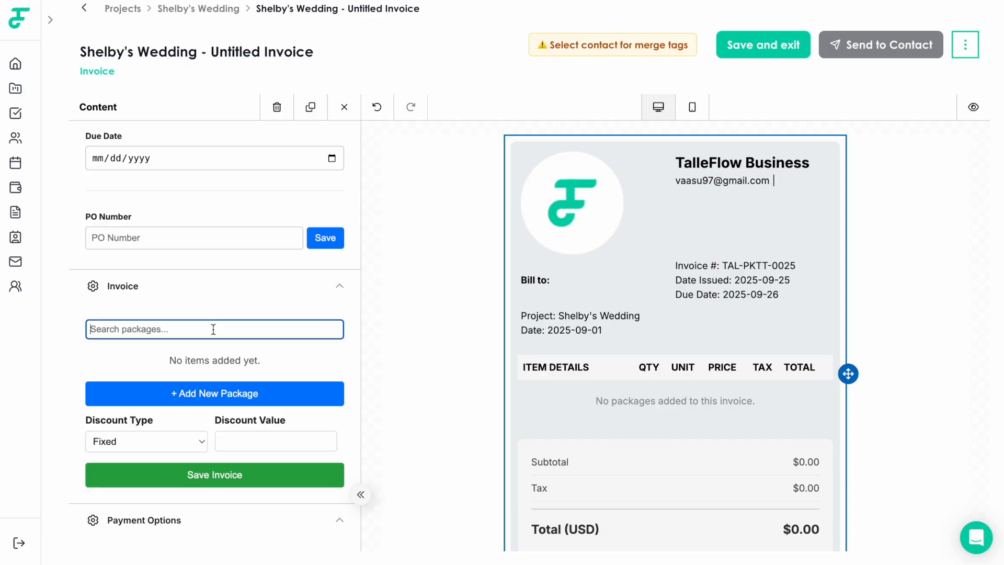
scroll(331, 356, "down", 1)
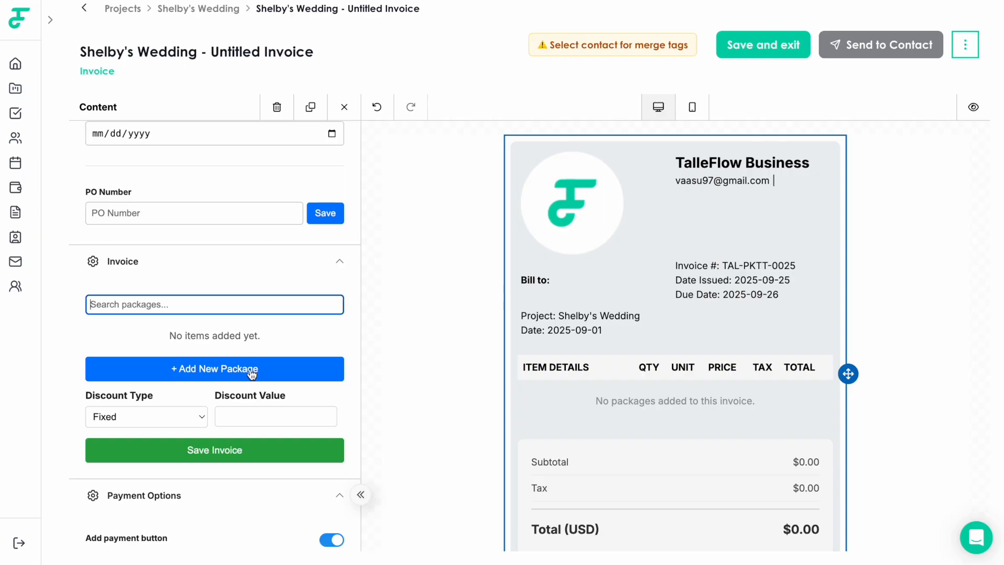
type("a")
left_click(262, 356)
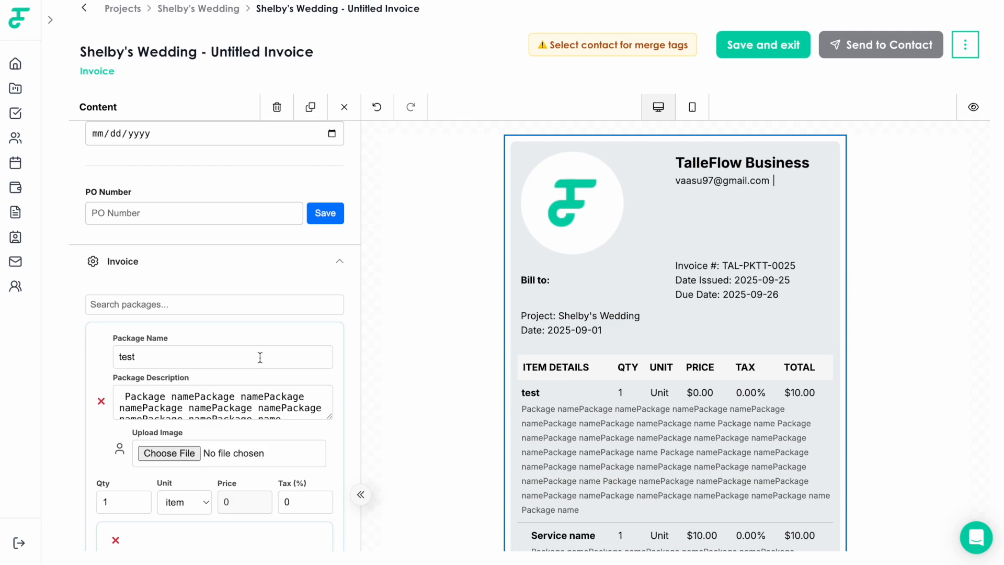
scroll(260, 357, "down", 1)
scroll(411, 384, "down", 3)
scroll(411, 386, "down", 2)
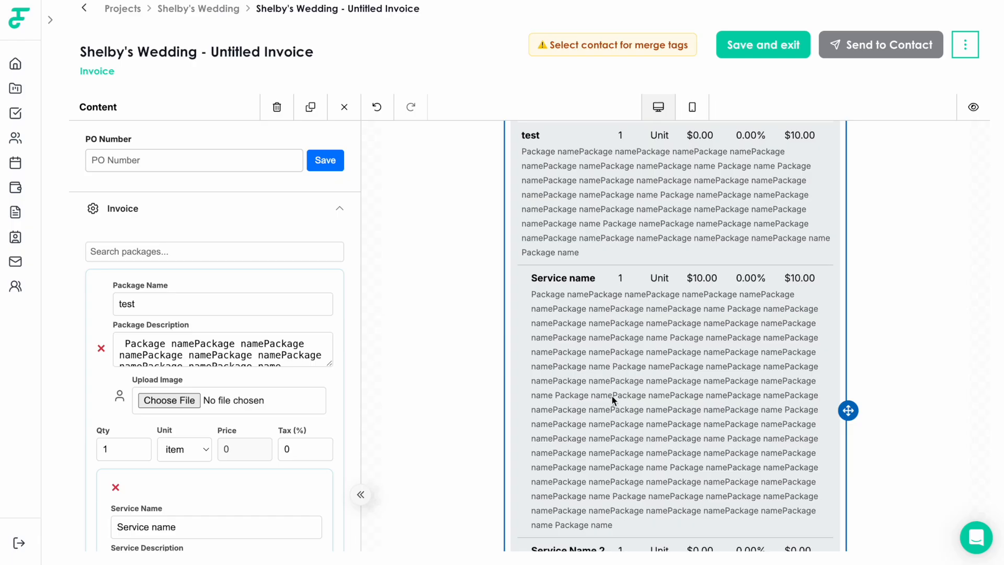
scroll(612, 397, "down", 4)
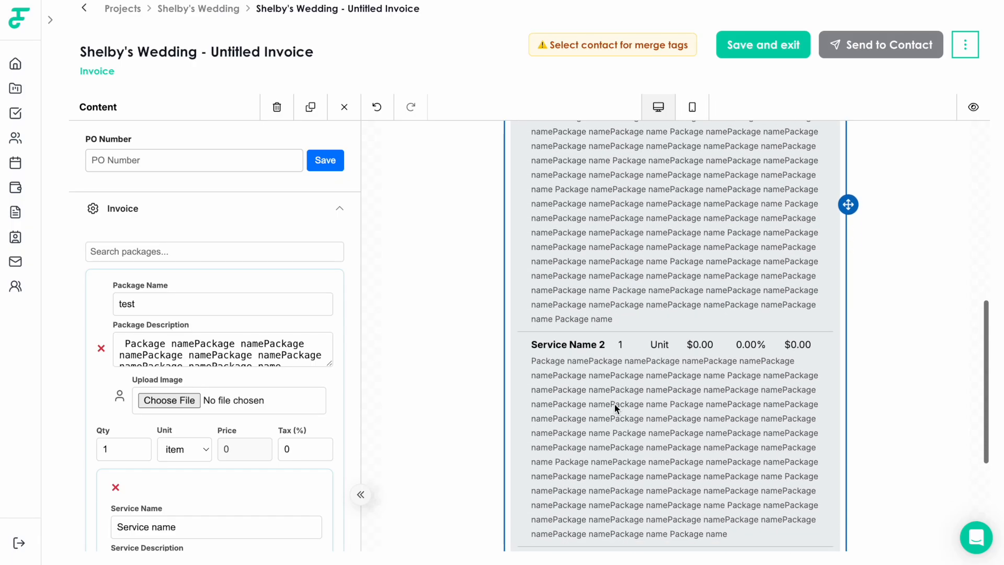
scroll(614, 404, "down", 2)
scroll(599, 405, "up", 1)
scroll(599, 404, "up", 7)
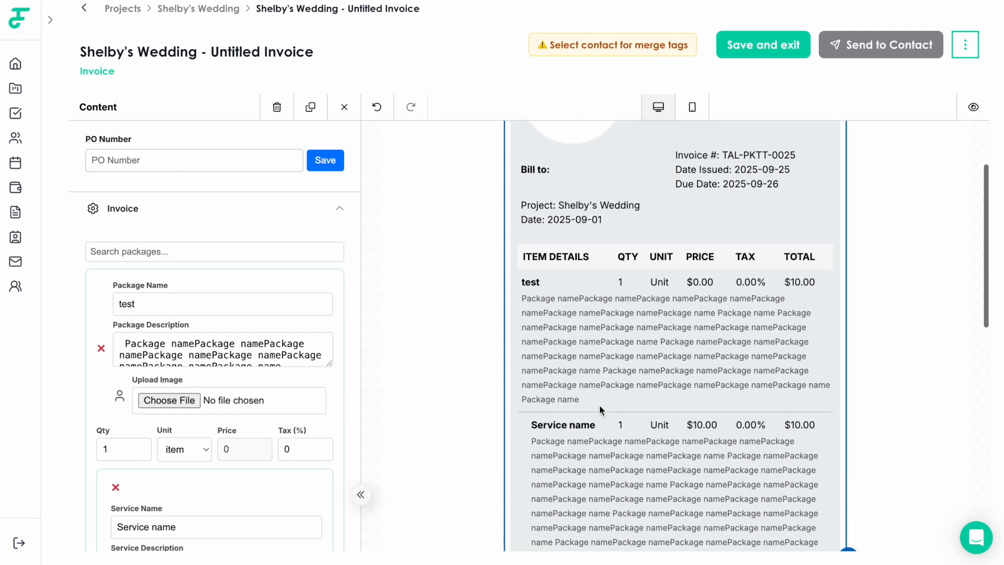
scroll(599, 404, "up", 1)
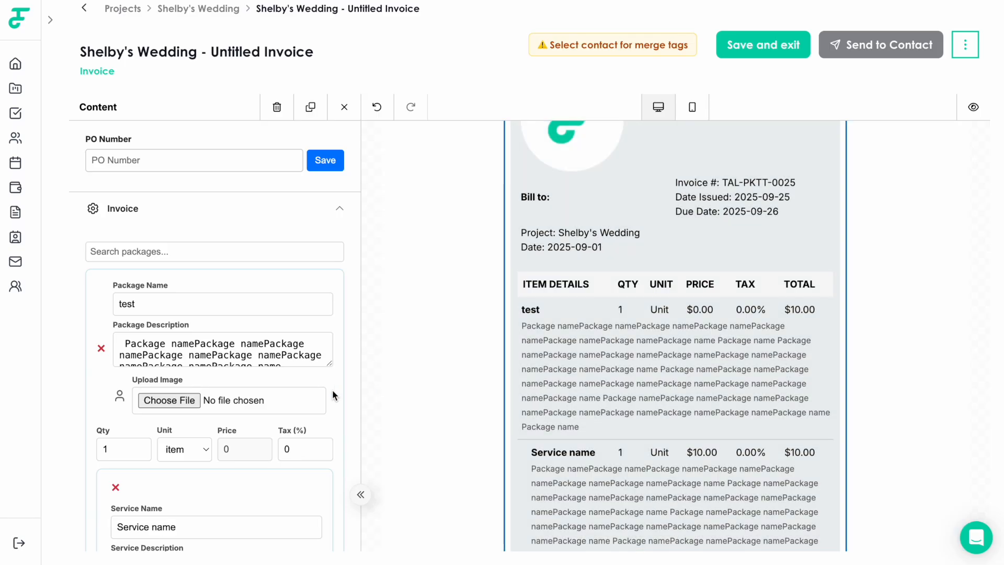
scroll(305, 393, "down", 6)
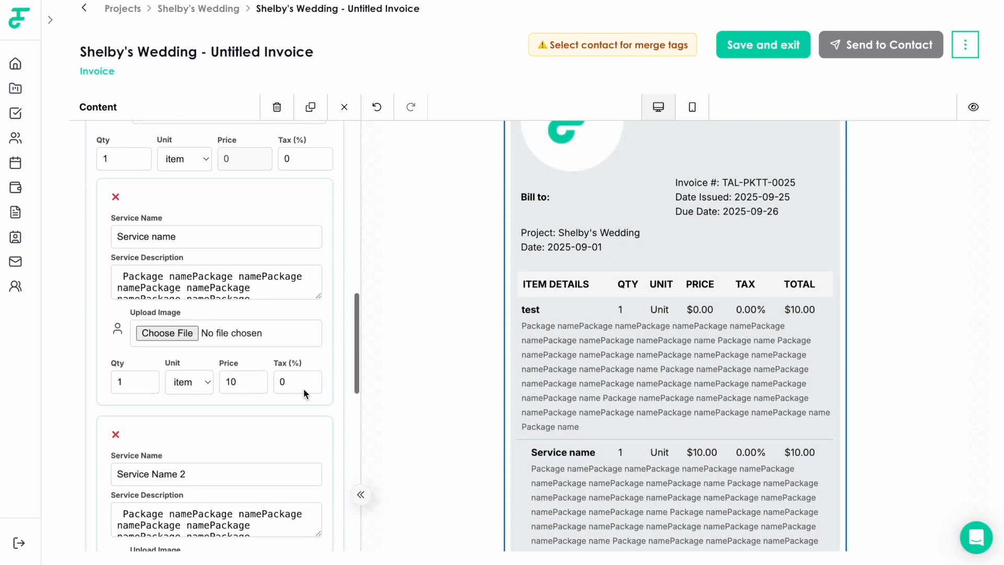
scroll(303, 388, "up", 5)
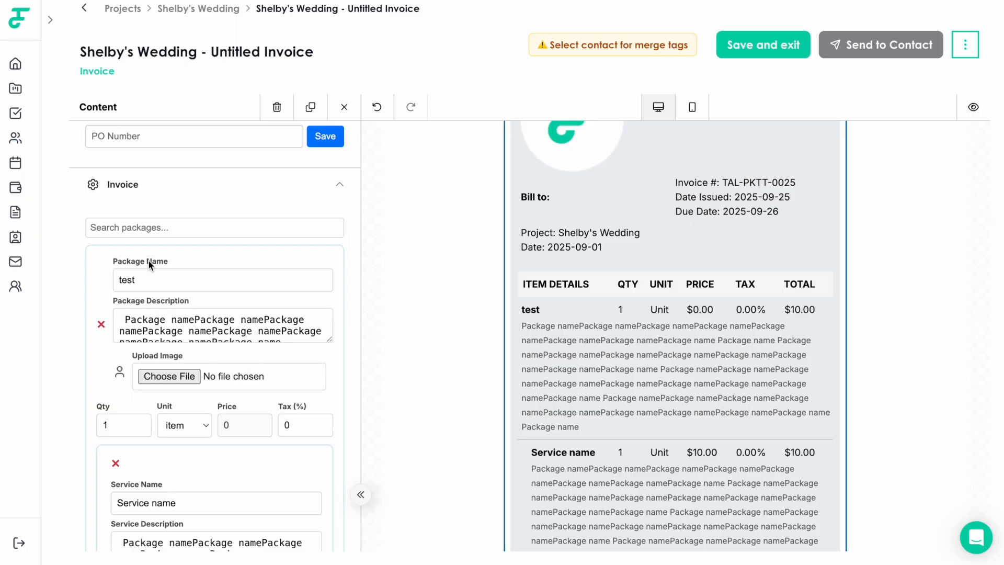
scroll(110, 491, "down", 1)
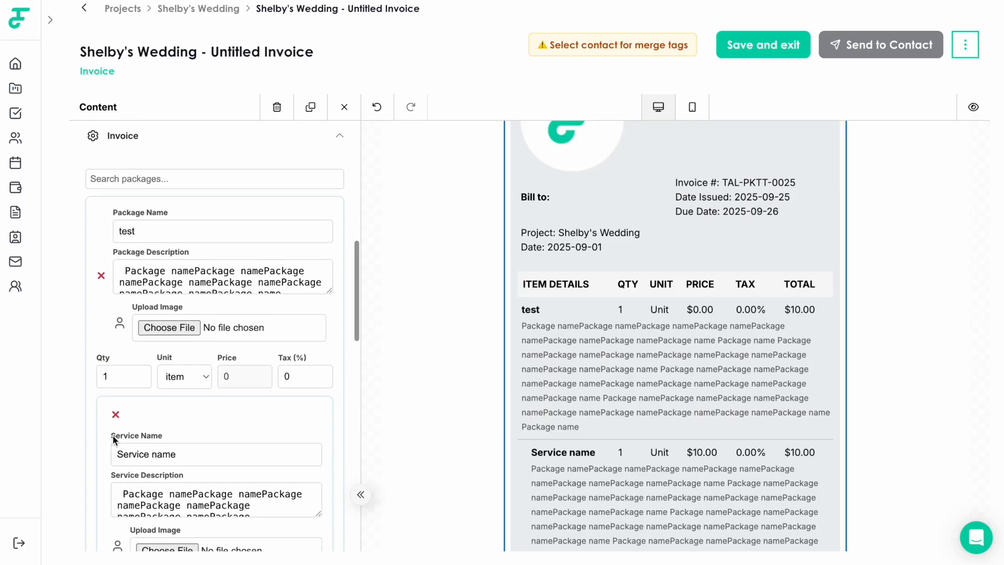
scroll(141, 479, "down", 4)
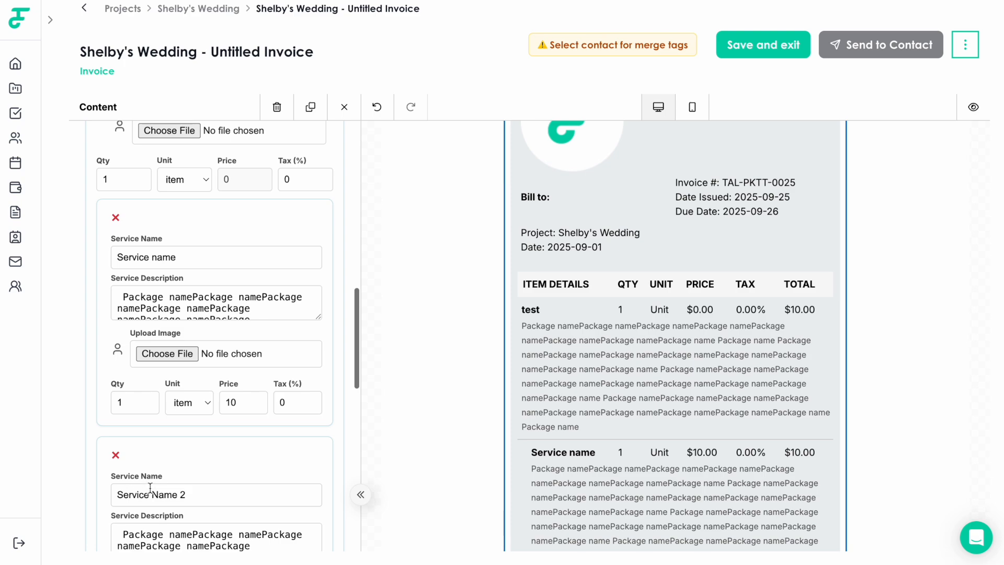
scroll(137, 488, "down", 1)
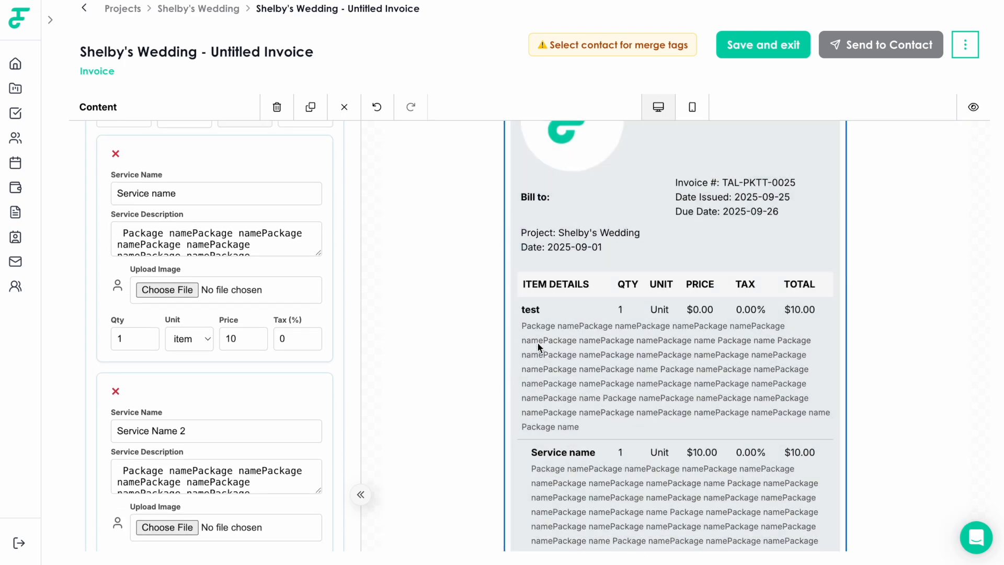
scroll(558, 439, "down", 2)
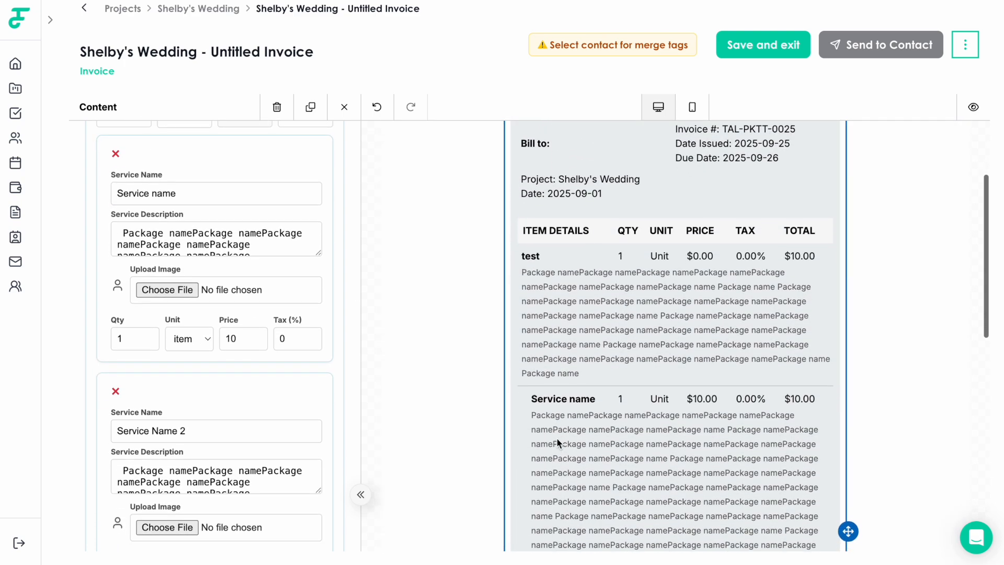
scroll(559, 437, "up", 1)
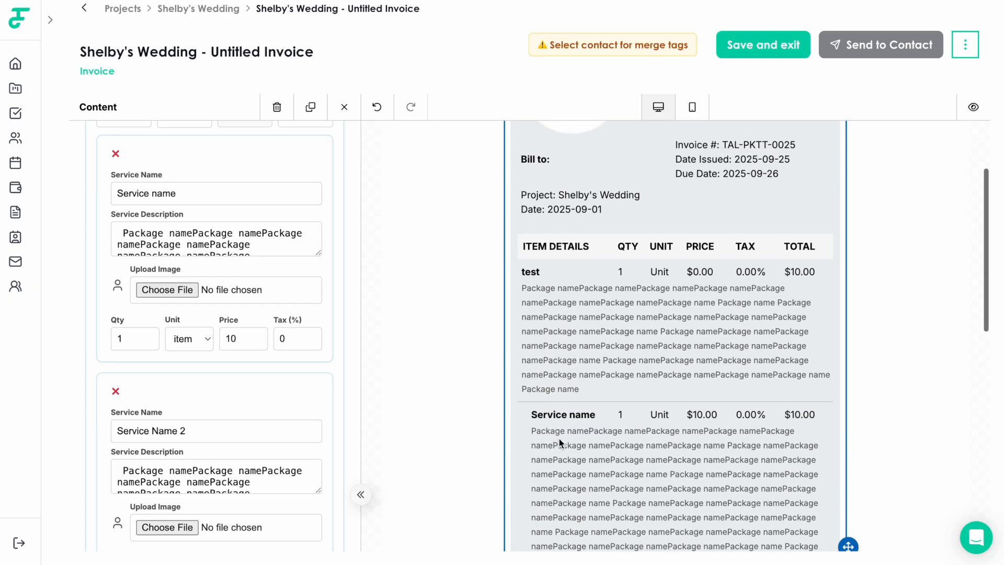
scroll(215, 368, "up", 4)
scroll(214, 368, "up", 1)
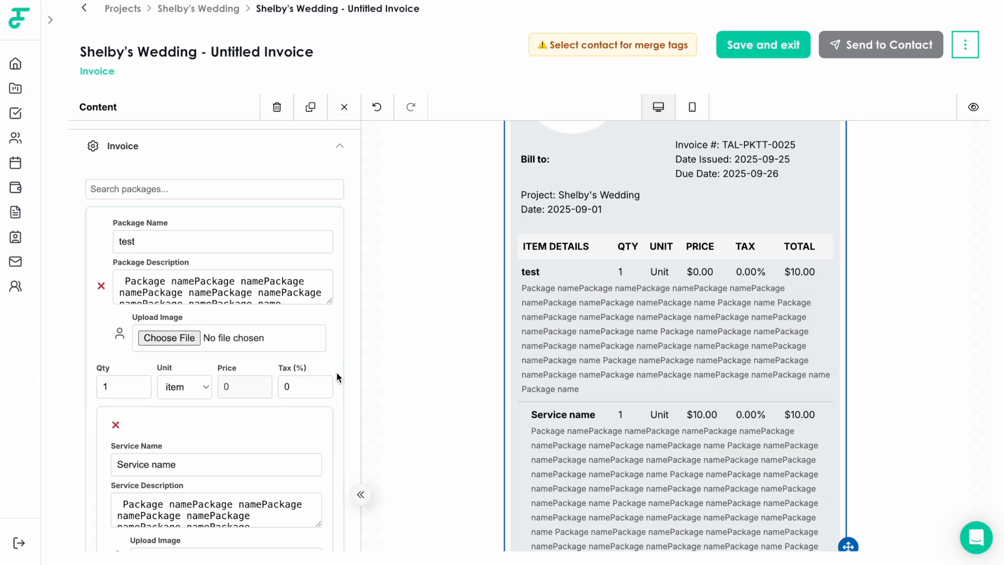
scroll(535, 347, "down", 1)
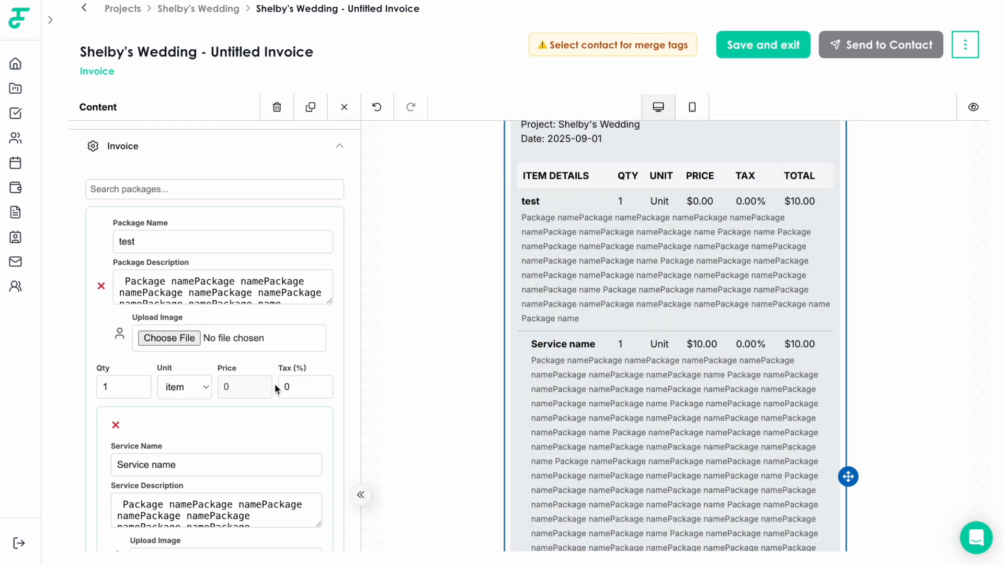
scroll(706, 345, "down", 4)
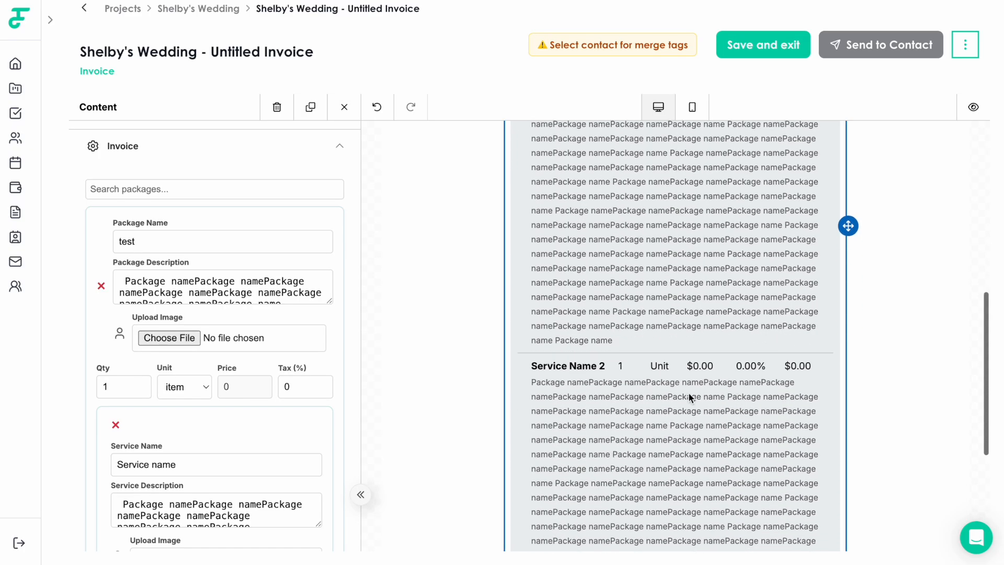
scroll(689, 392, "up", 1)
scroll(193, 346, "down", 2)
Rename the first service to 'Service name 1'
scroll(191, 348, "down", 5)
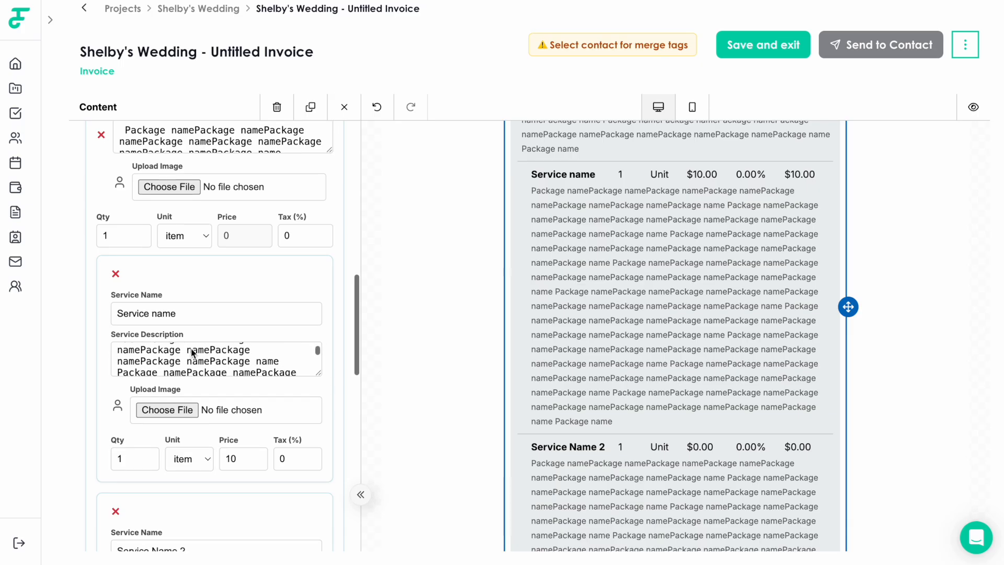
scroll(238, 397, "down", 3)
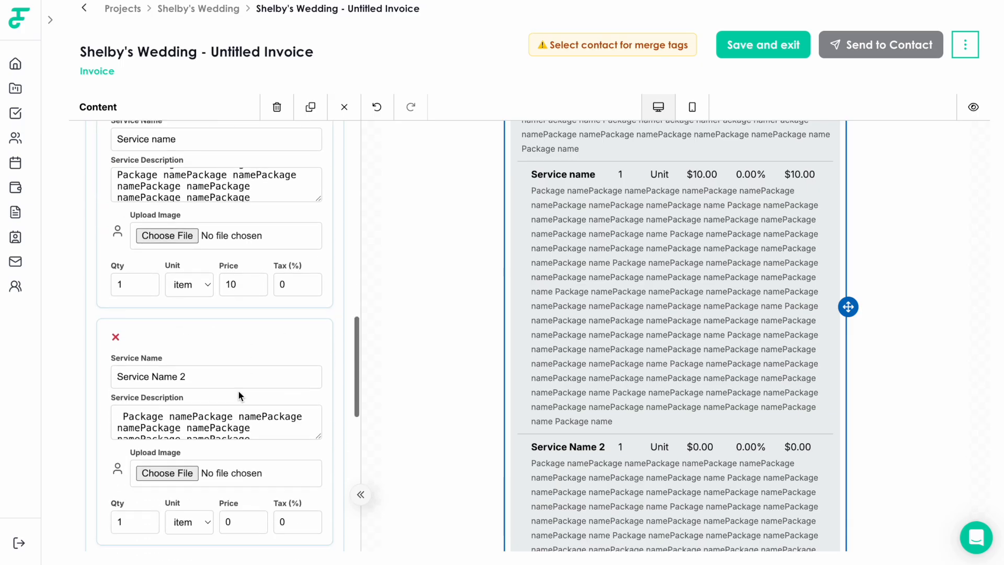
scroll(245, 417, "up", 5)
scroll(237, 286, "up", 1)
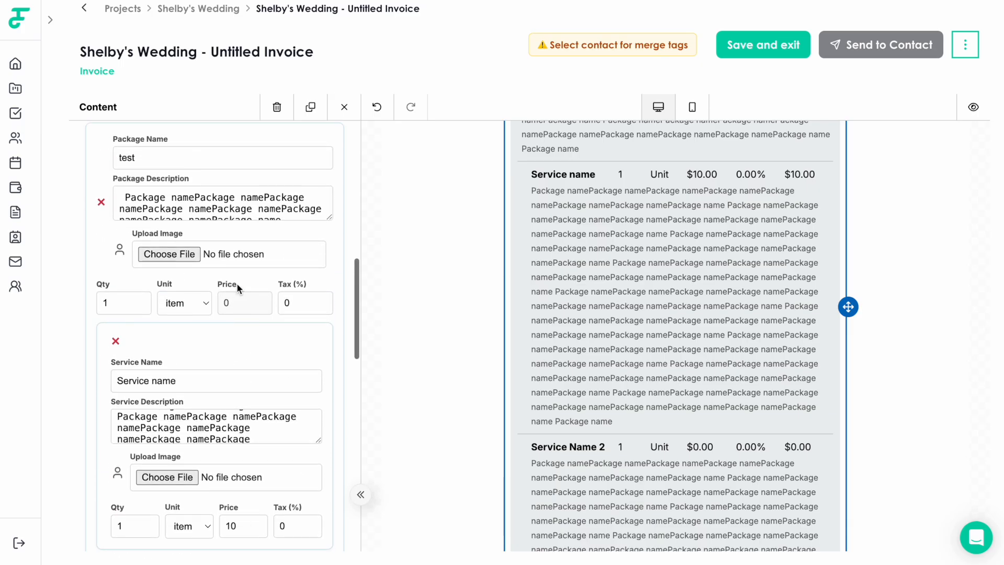
scroll(240, 336, "down", 3)
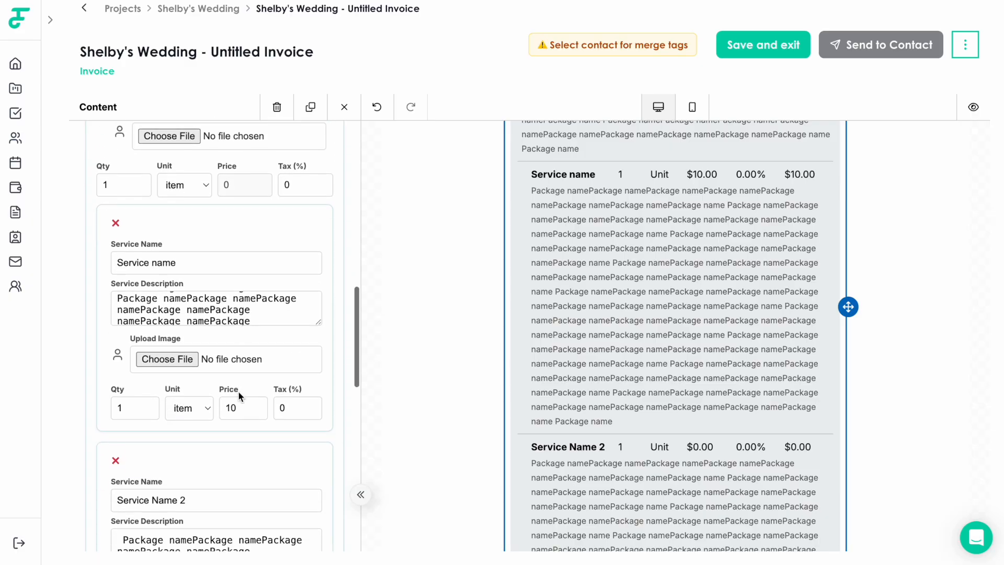
scroll(244, 405, "up", 1)
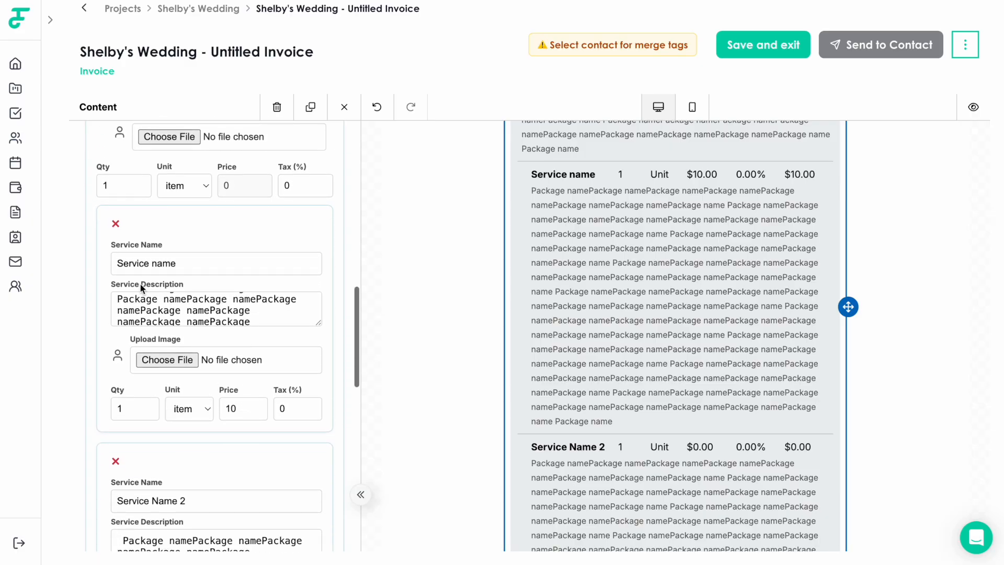
left_click(186, 269)
type("1")
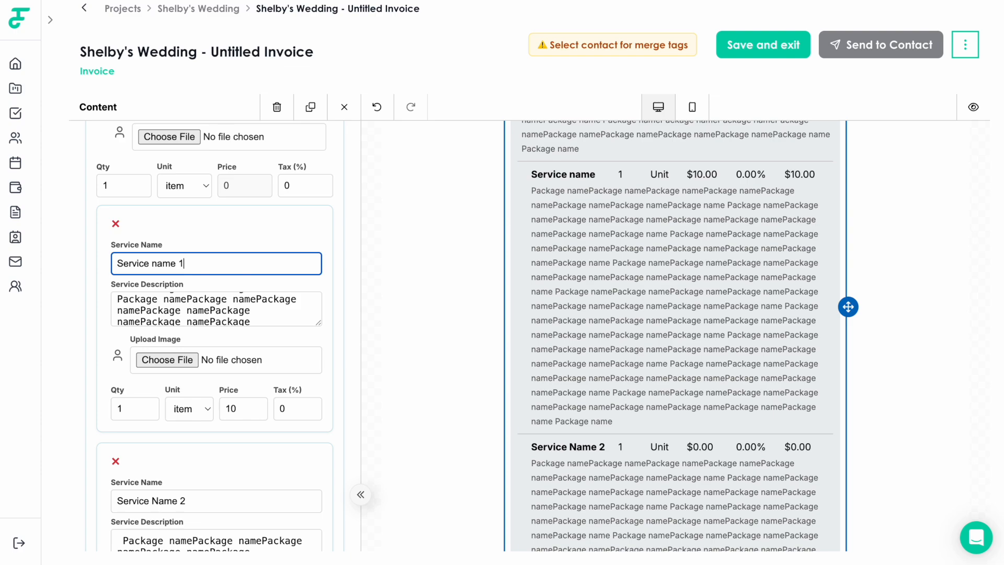
Replace Service Name 2's stray 0.06 price with 10, making the total $20.00
scroll(239, 376, "down", 5)
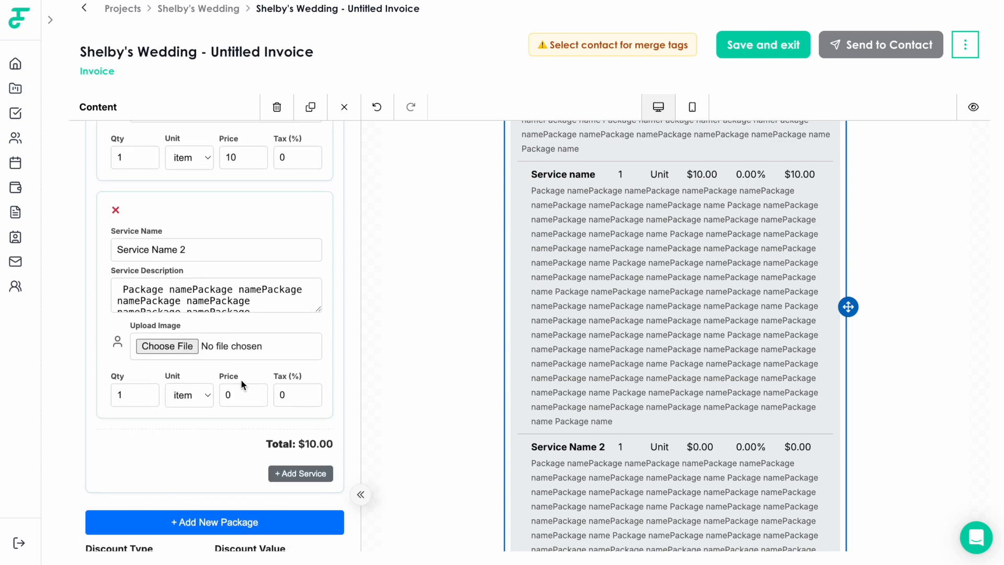
left_click(256, 392)
left_click(256, 392)
left_click(256, 392)
left_click(256, 392)
left_click(256, 392)
left_click(256, 393)
double_click(239, 394)
type("10")
left_click(225, 429)
scroll(232, 510, "down", 3)
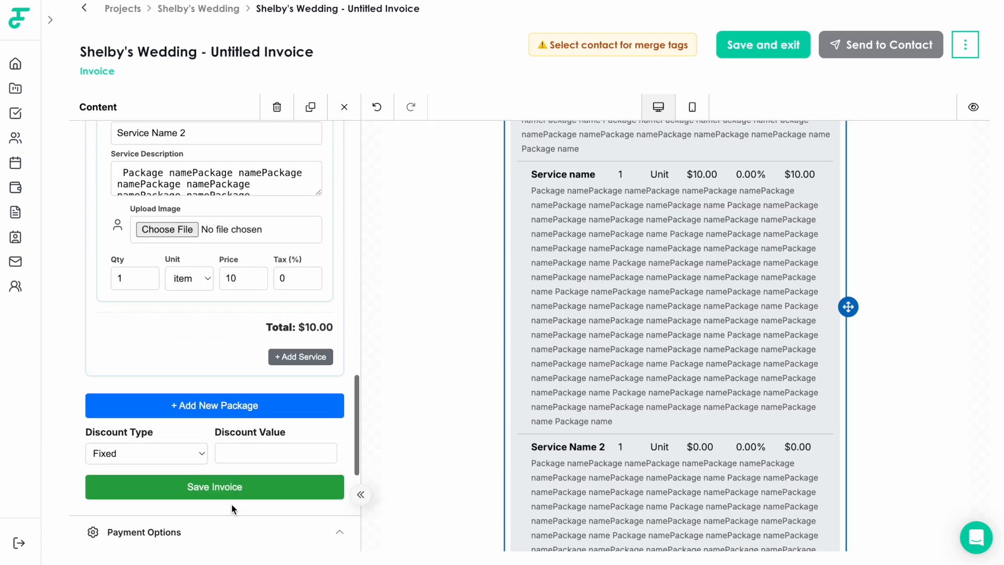
scroll(546, 488, "up", 4)
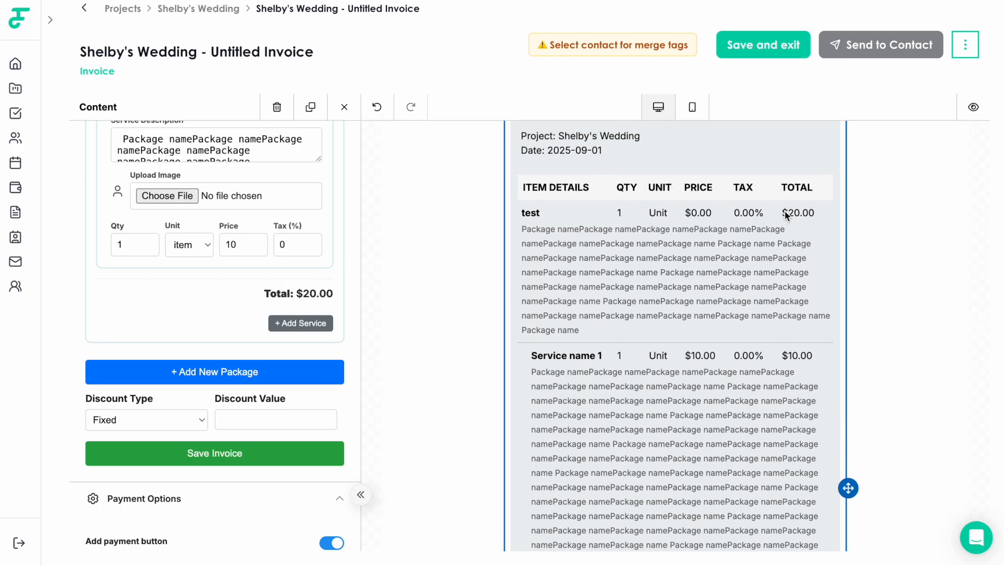
scroll(111, 295, "up", 2)
scroll(657, 392, "down", 2)
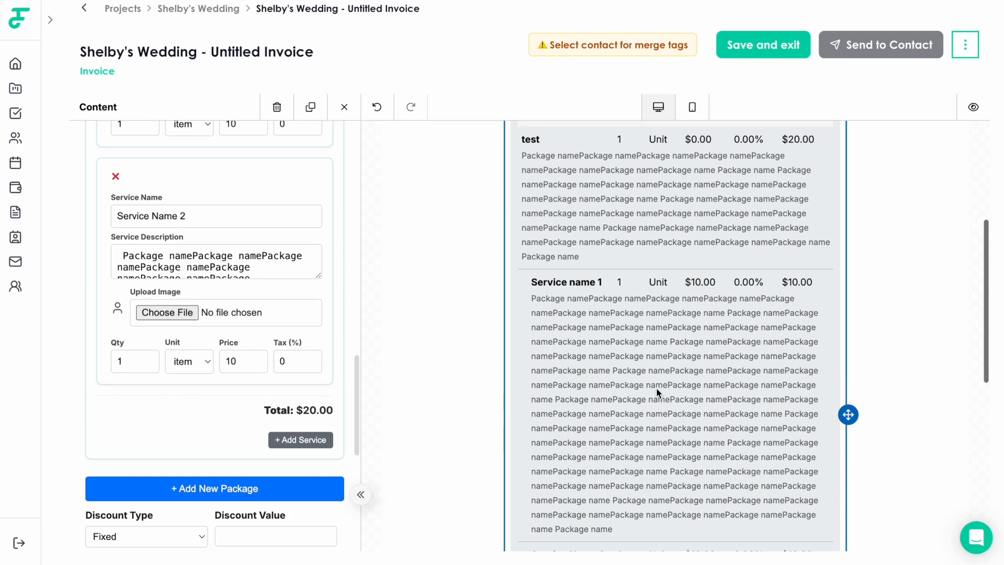
scroll(656, 392, "down", 4)
scroll(186, 363, "up", 2)
scroll(683, 303, "up", 5)
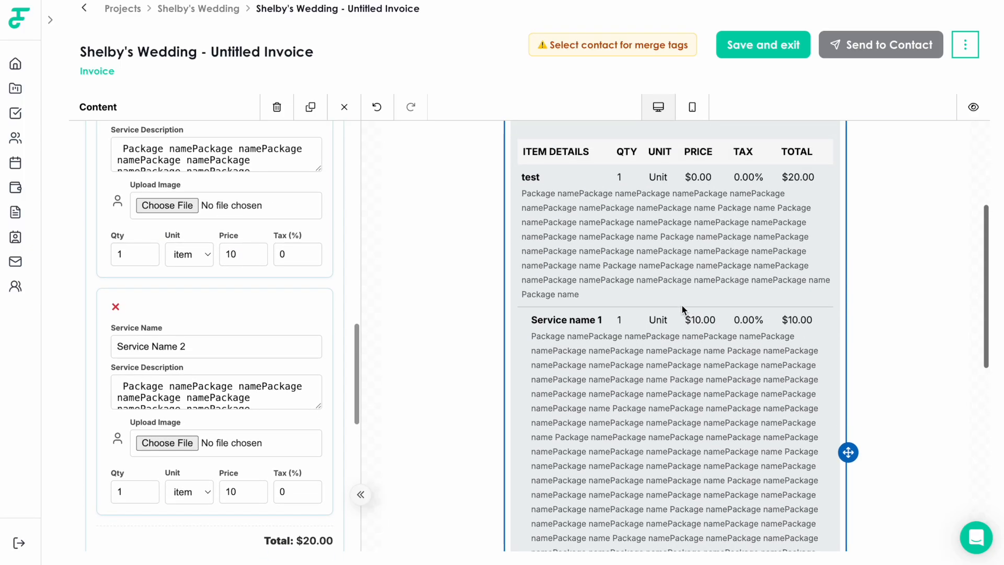
scroll(754, 237, "up", 1)
scroll(777, 333, "down", 4)
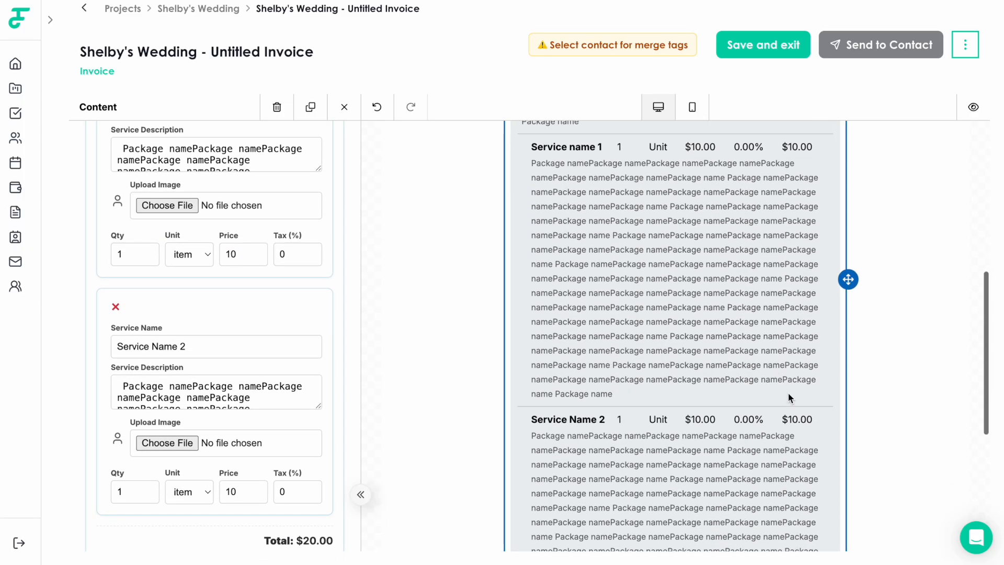
scroll(776, 422, "up", 1)
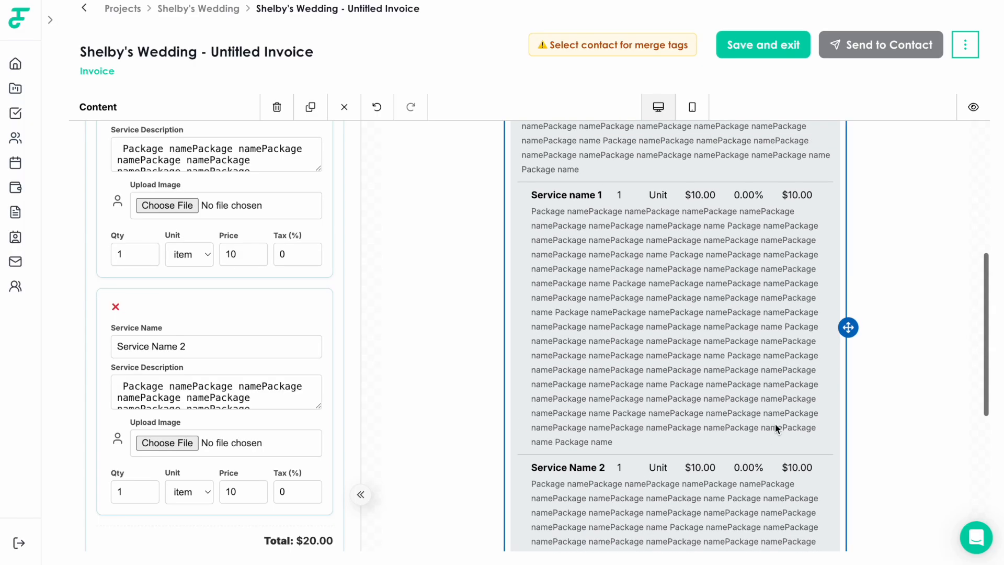
scroll(775, 423, "up", 3)
scroll(148, 384, "up", 8)
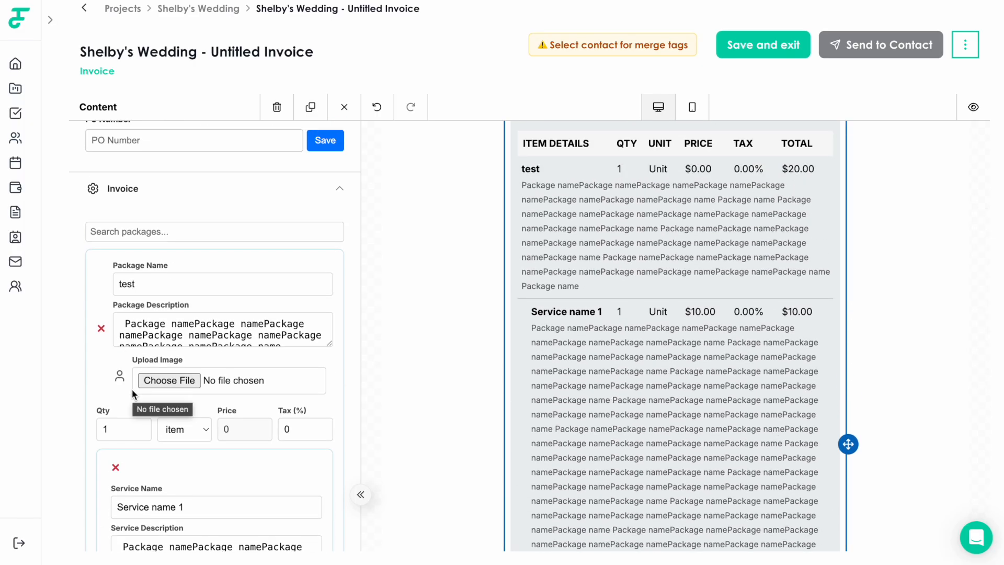
Change Service name 1's price from 10 to 0
scroll(240, 423, "up", 1)
scroll(240, 424, "down", 1)
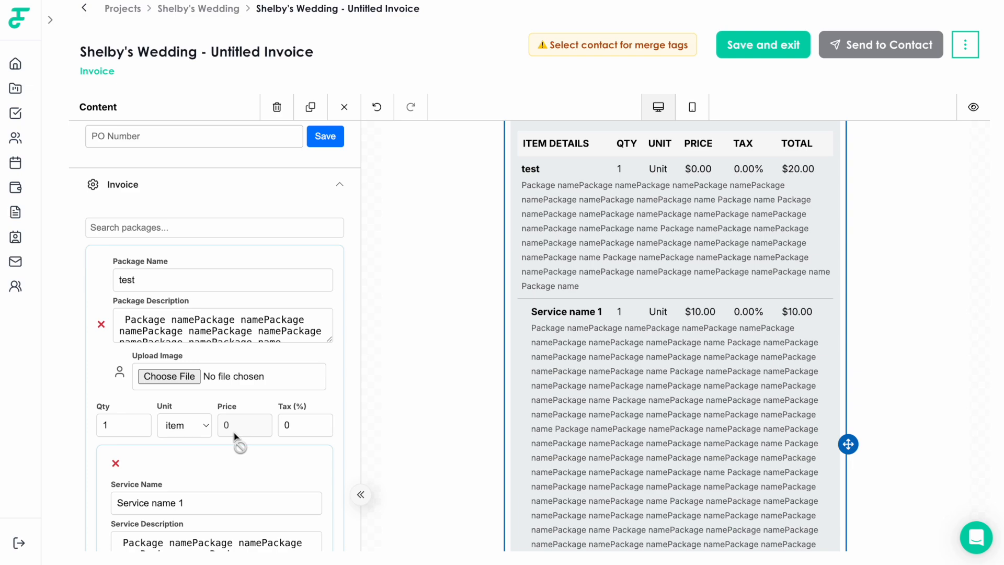
scroll(243, 434, "down", 5)
left_click(240, 375)
key("BackSpace")
key("BackSpace")
type("0")
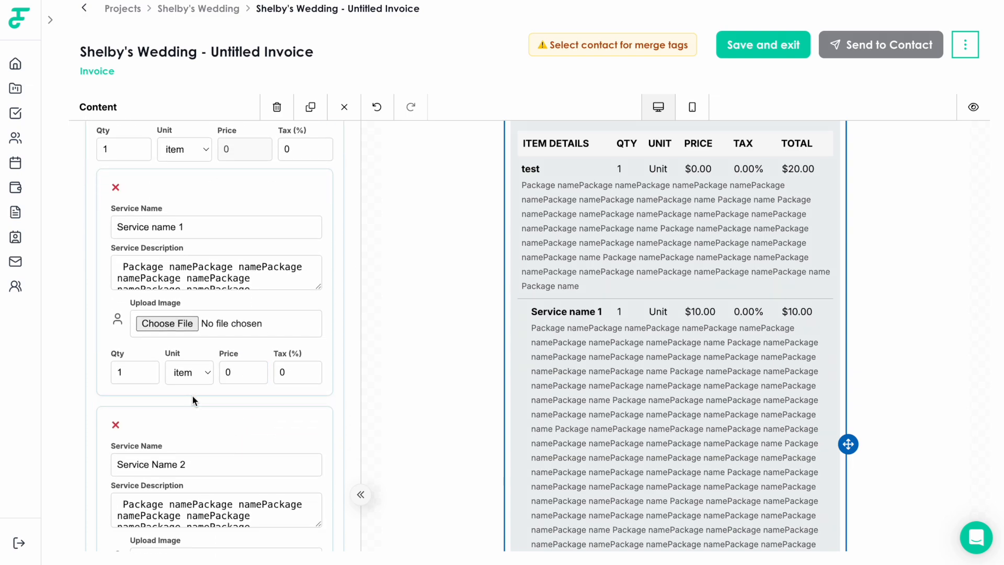
Set Service Name 2's price to 0 and confirm the edit
scroll(193, 400, "down", 5)
left_click(249, 349)
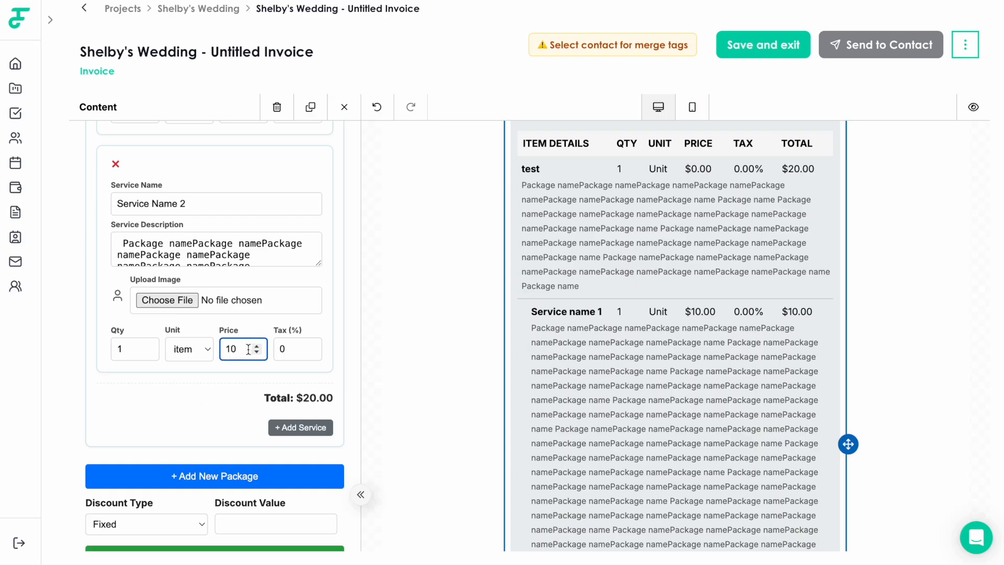
key("BackSpace")
key("BackSpace")
type("0")
left_click(238, 372)
scroll(233, 486, "down", 1)
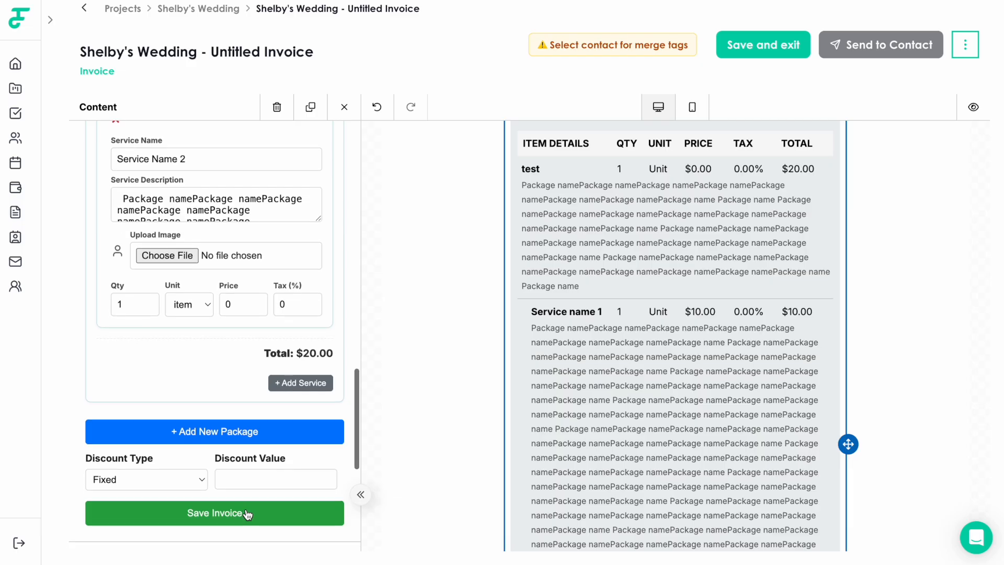
scroll(187, 346, "up", 8)
scroll(187, 344, "up", 2)
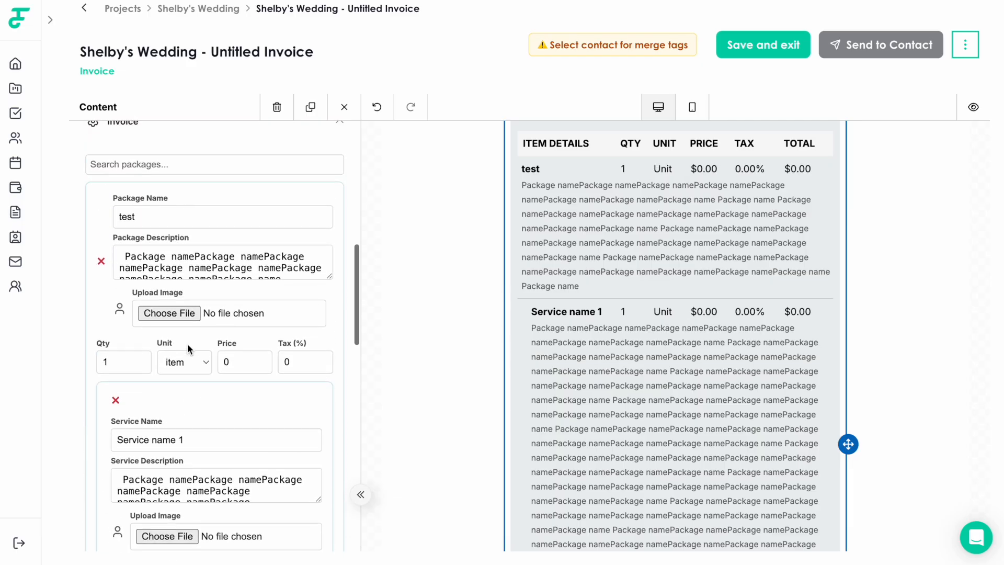
Edit the test package's price so it comes to $20
scroll(278, 391, "down", 4)
scroll(255, 448, "down", 2)
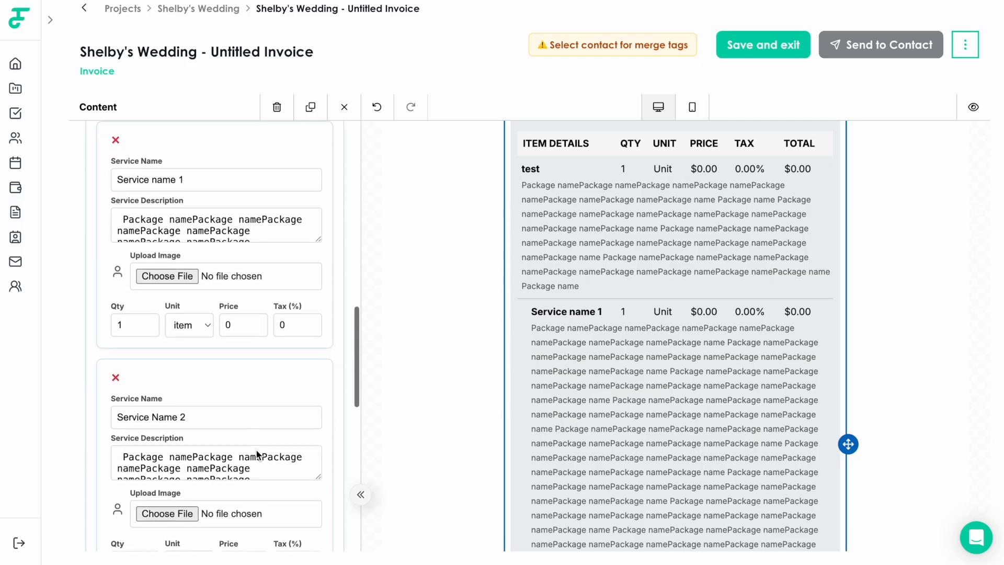
scroll(247, 496, "up", 2)
scroll(246, 492, "up", 4)
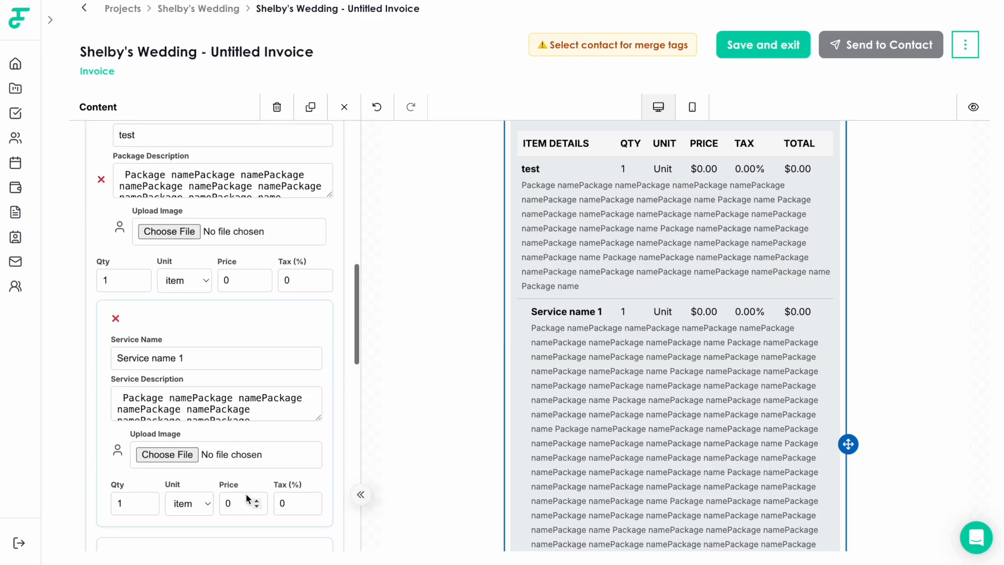
left_click(247, 330)
type("3")
Save the invoice and review the preview: test package $20.00, Service name 1 $0.00
scroll(214, 331, "down", 8)
scroll(212, 330, "down", 2)
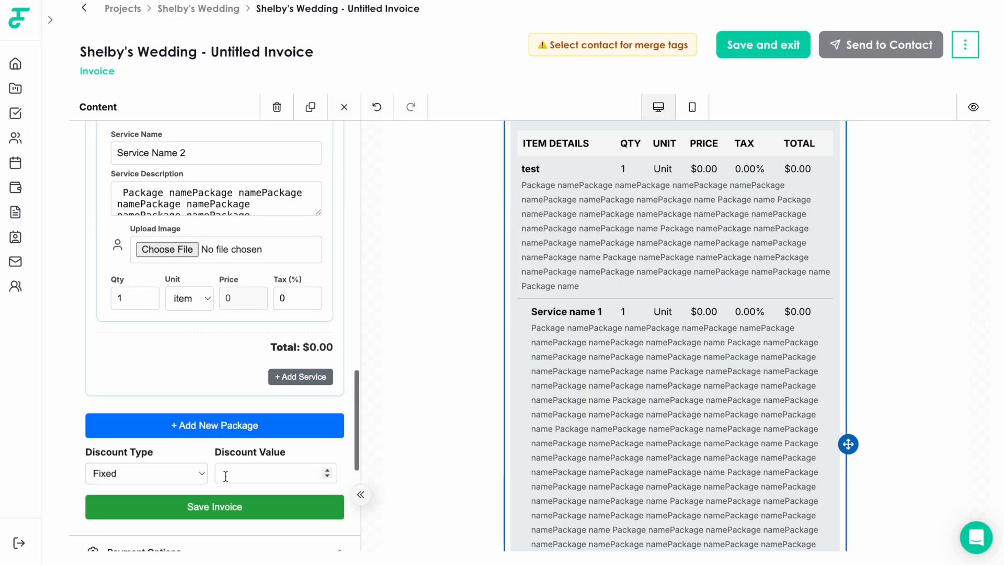
left_click(219, 507)
scroll(543, 193, "down", 10)
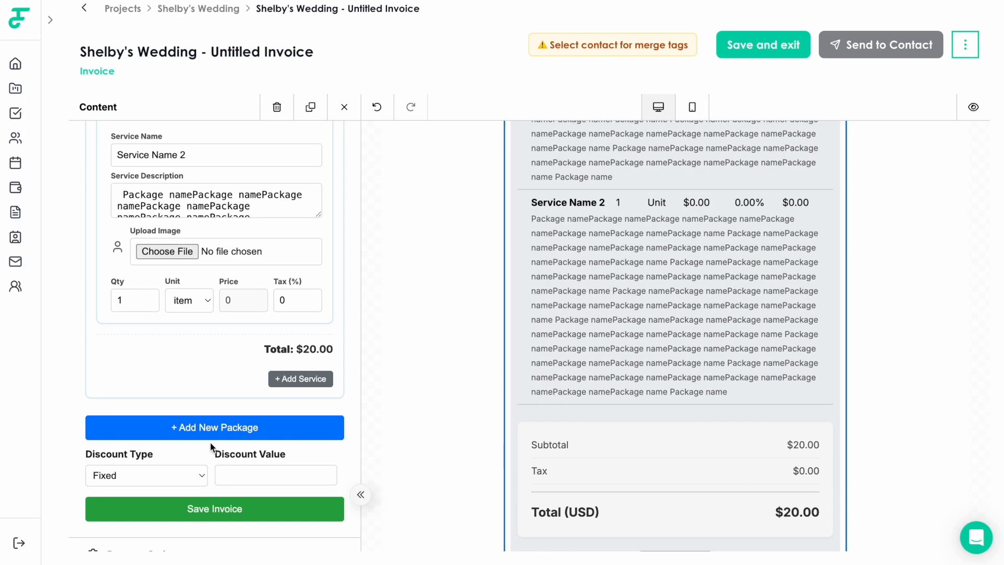
scroll(209, 441, "down", 1)
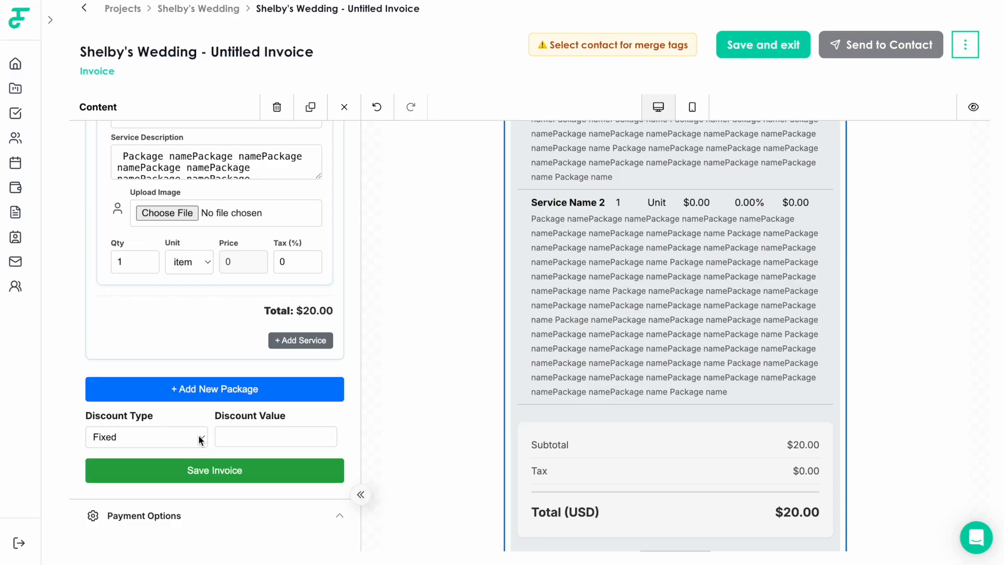
scroll(473, 405, "up", 6)
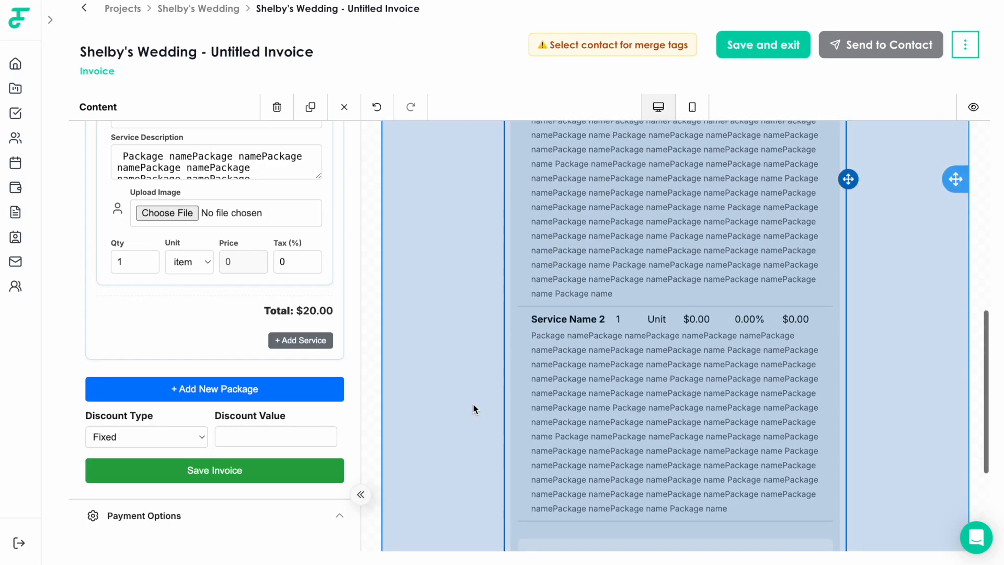
scroll(473, 404, "up", 2)
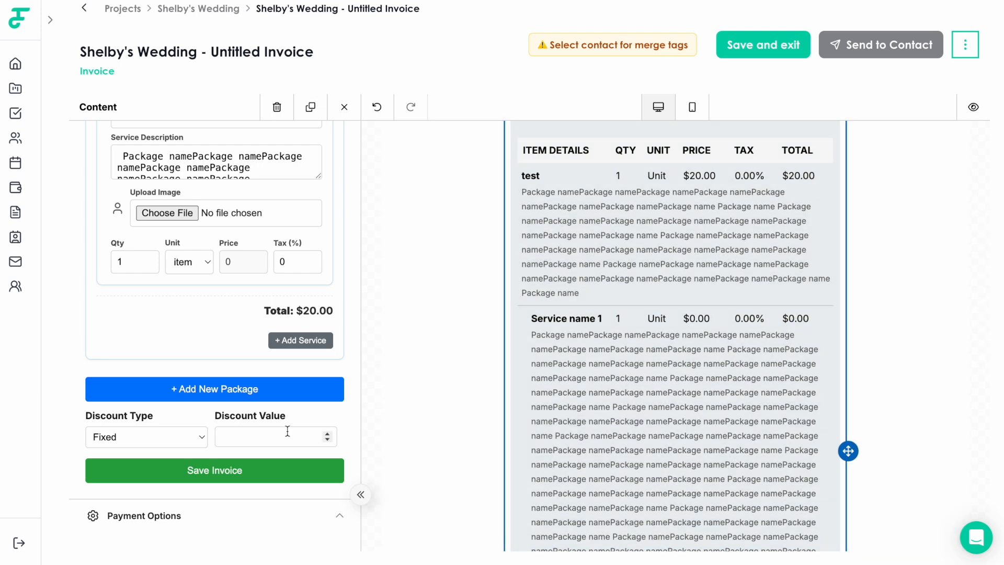
scroll(597, 451, "up", 3)
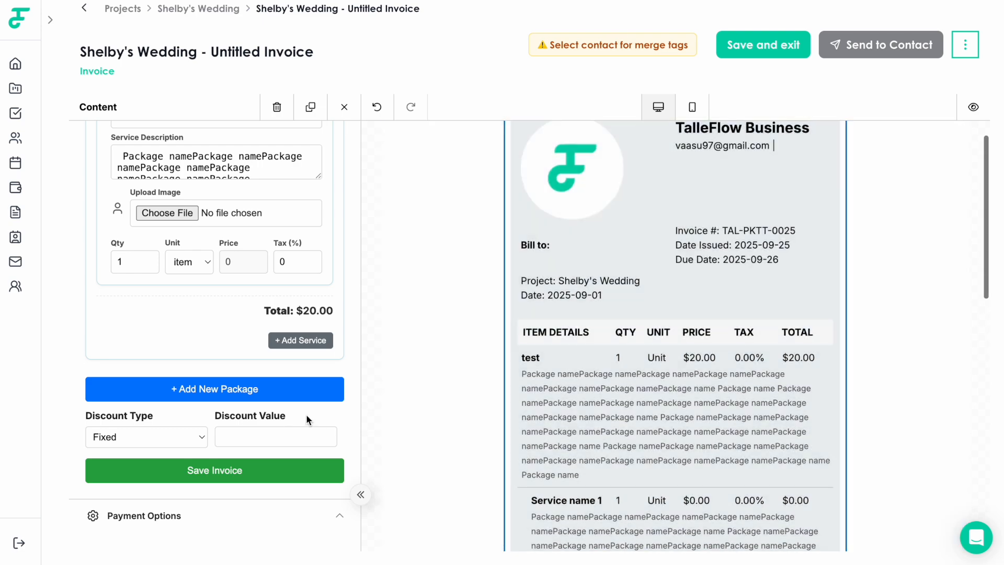
scroll(319, 416, "up", 3)
scroll(306, 415, "up", 5)
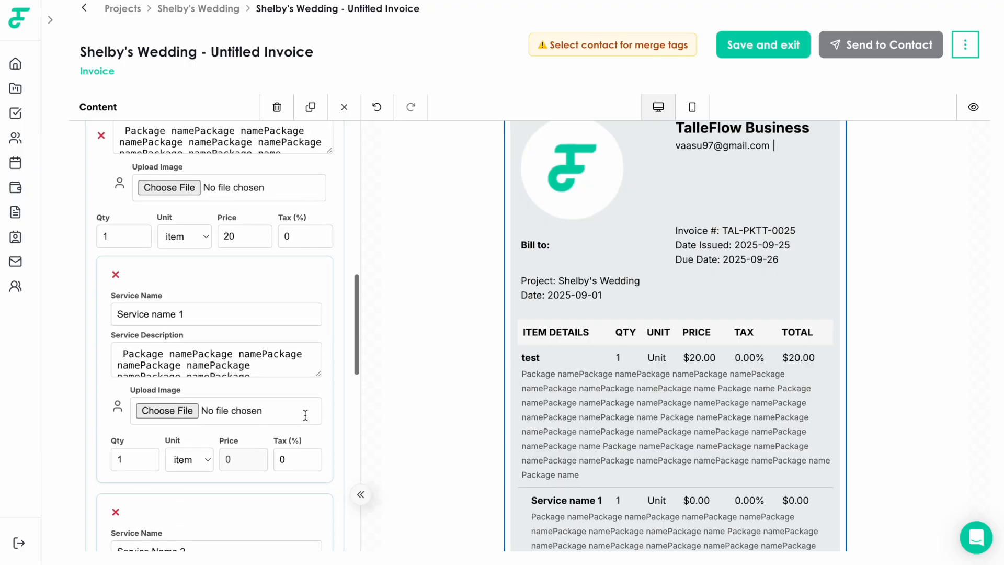
scroll(305, 415, "down", 8)
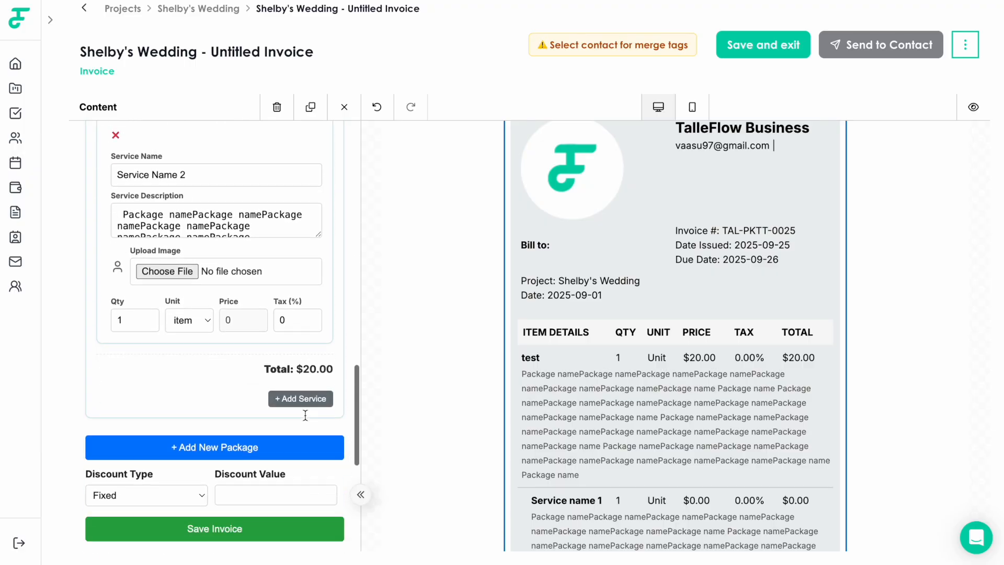
scroll(305, 415, "down", 3)
scroll(278, 416, "down", 2)
scroll(282, 420, "up", 3)
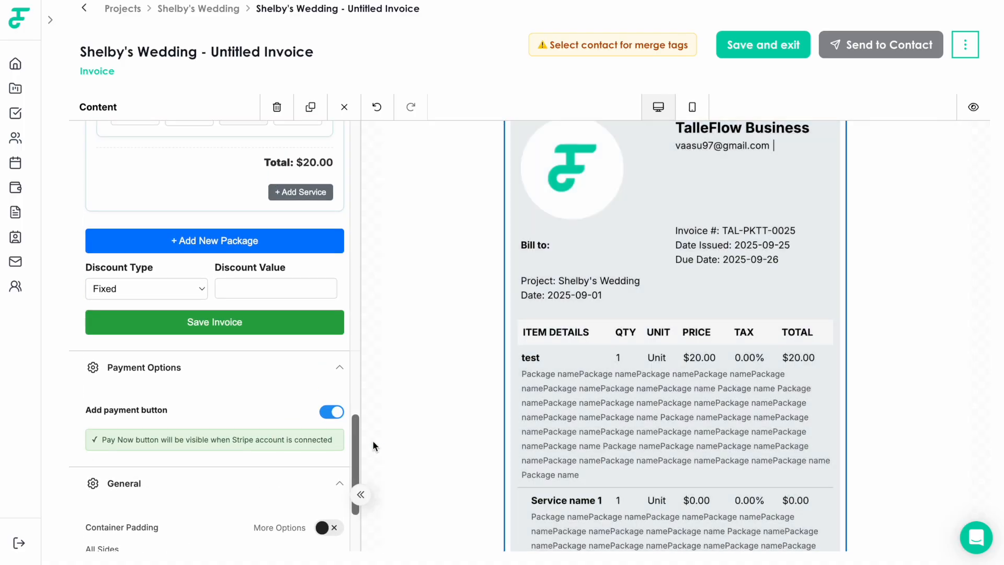
scroll(287, 394, "up", 1)
Apply a 10% percentage discount and save, bringing the total to $18.00
left_click(253, 320)
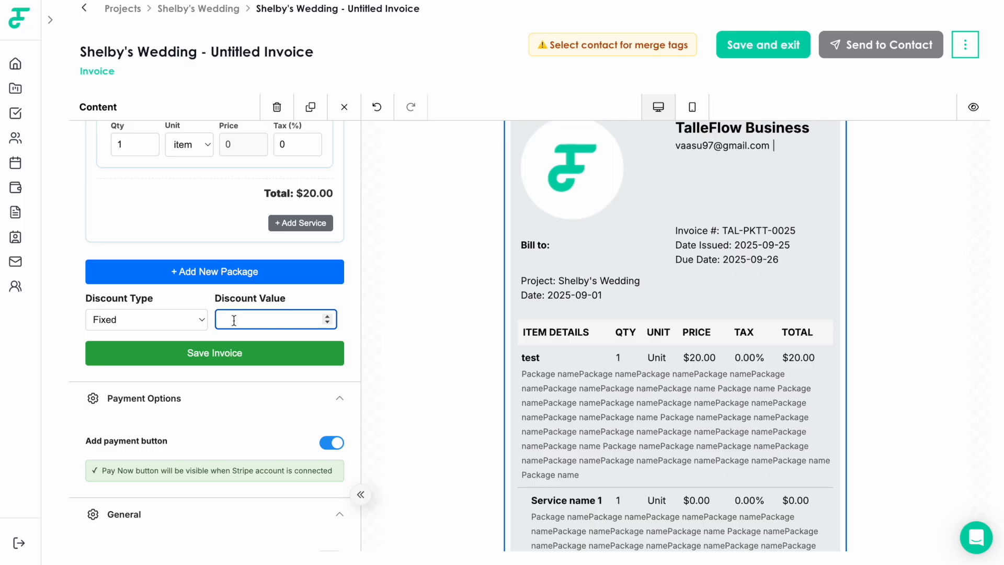
type("10")
left_click(253, 360)
scroll(465, 406, "down", 5)
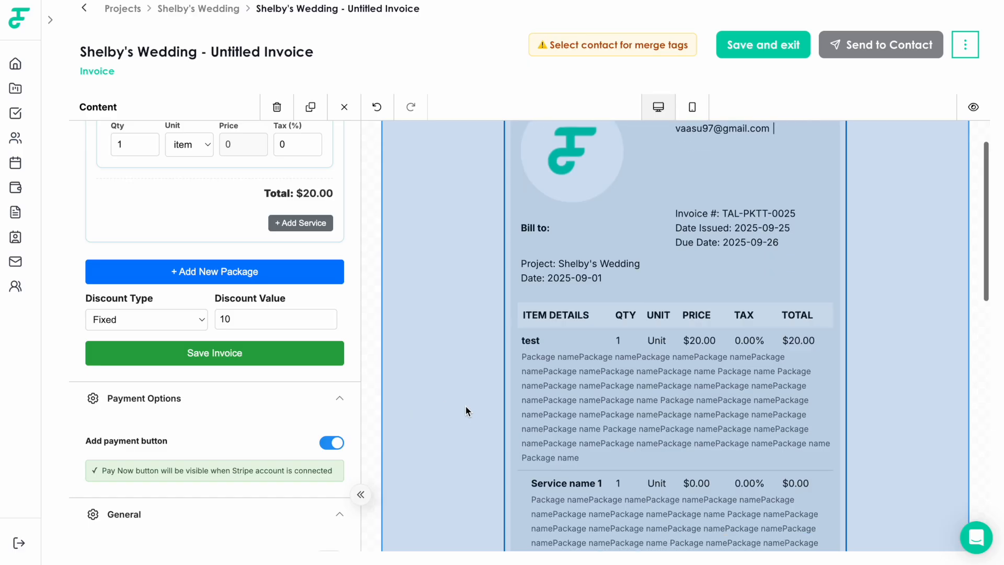
scroll(466, 405, "down", 5)
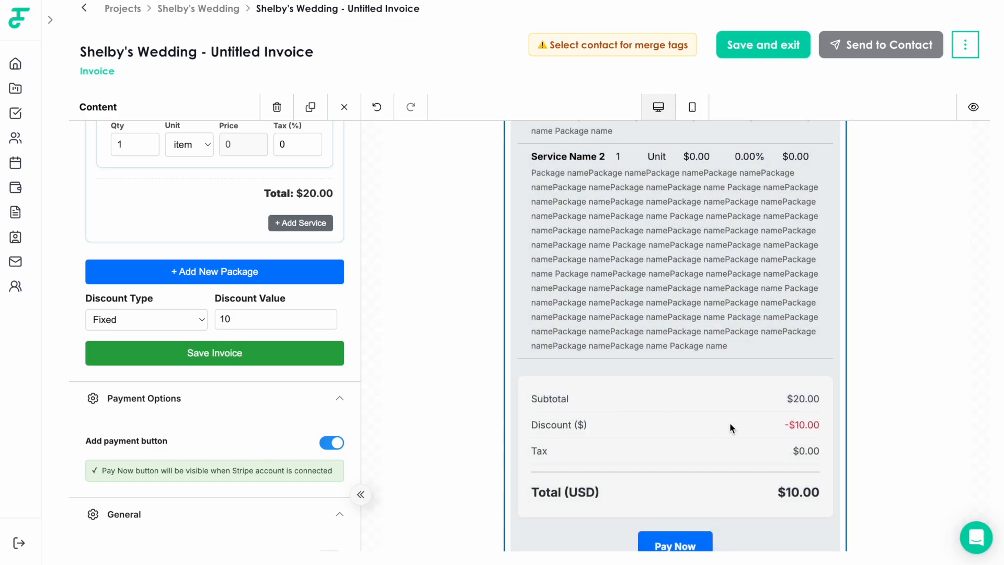
left_click(166, 315)
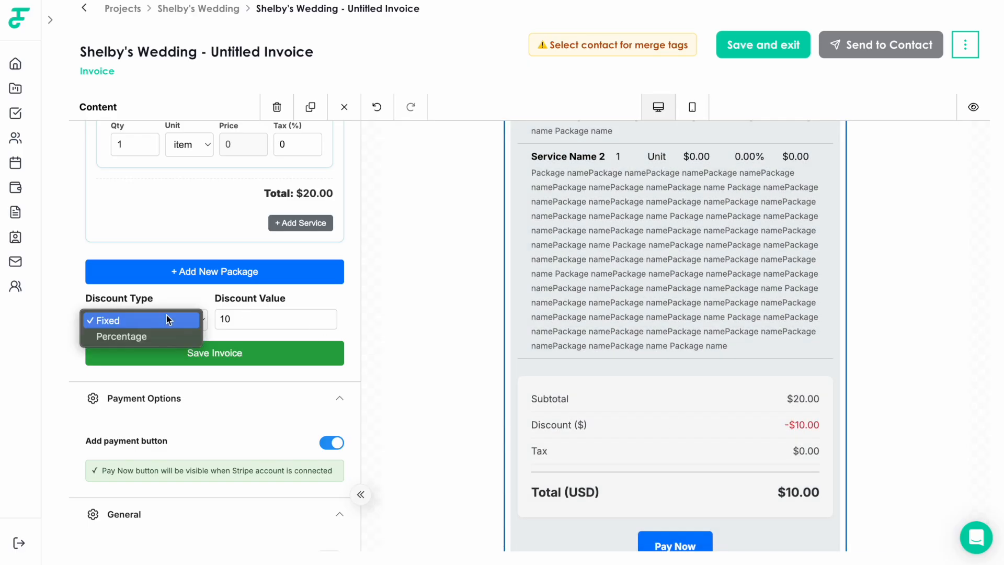
left_click(166, 334)
left_click(252, 353)
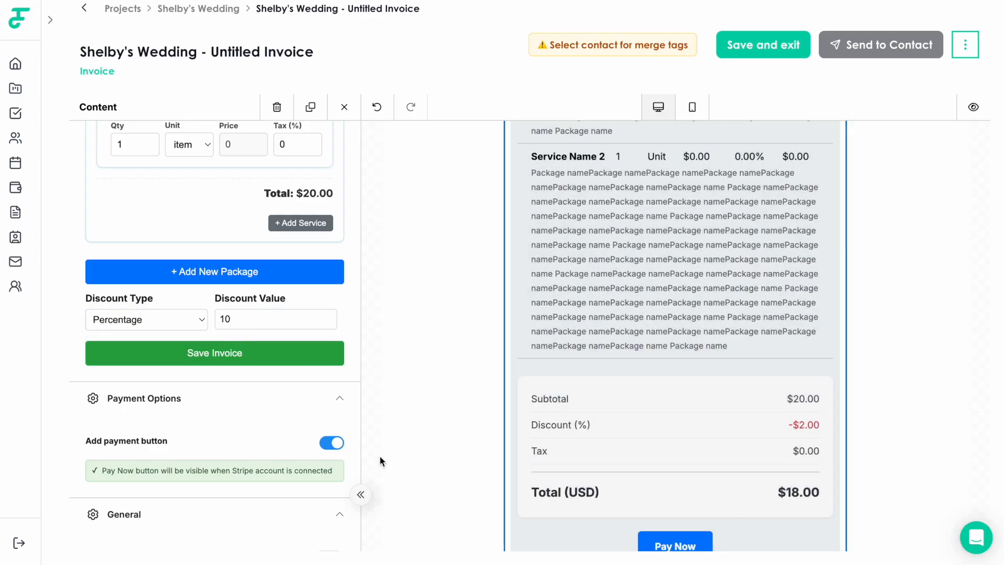
Toggle Add payment button off and on so Pay Now appears under the $18.00 total
scroll(290, 446, "down", 1)
scroll(276, 445, "down", 1)
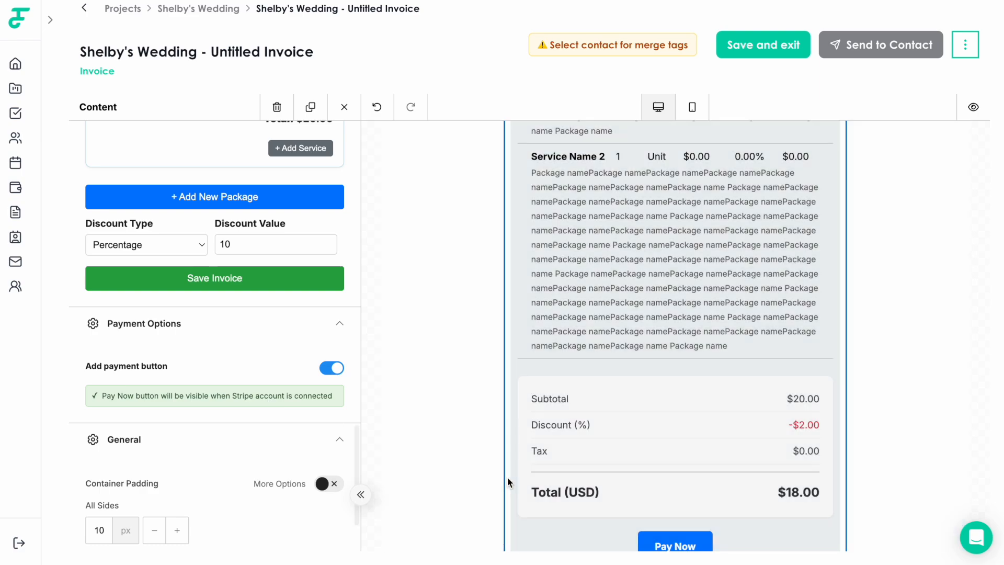
scroll(508, 477, "down", 2)
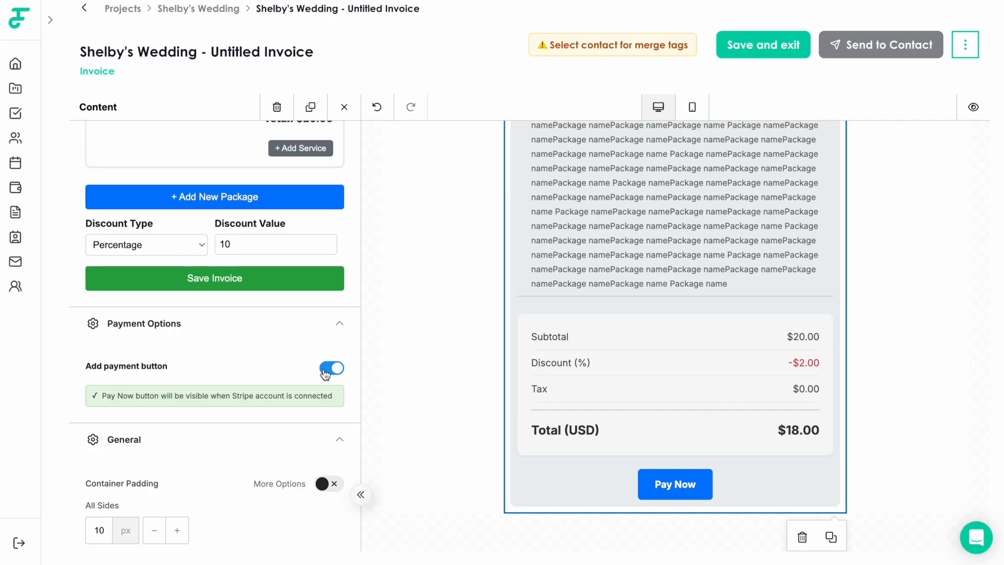
left_click(331, 368)
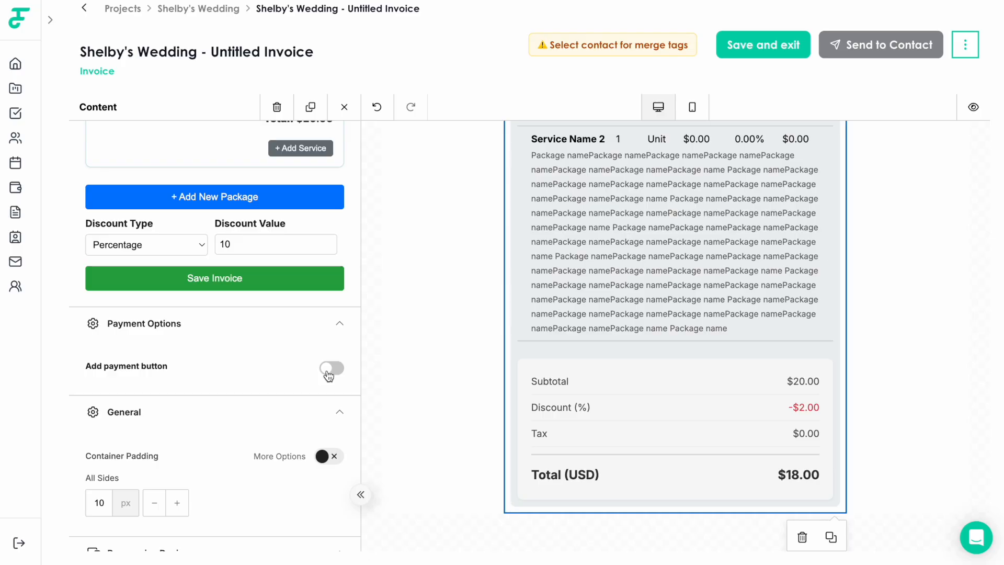
left_click(328, 372)
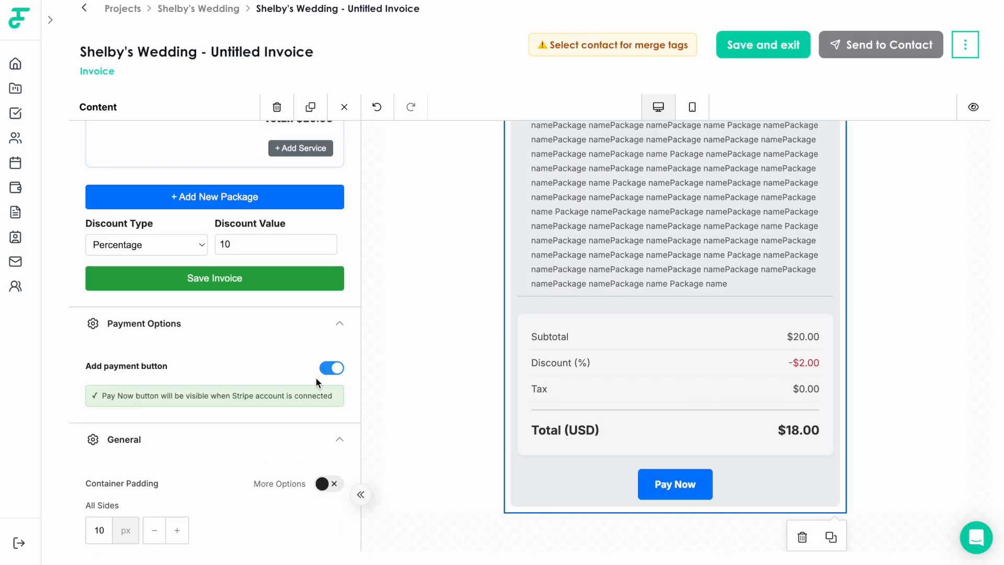
scroll(293, 439, "down", 2)
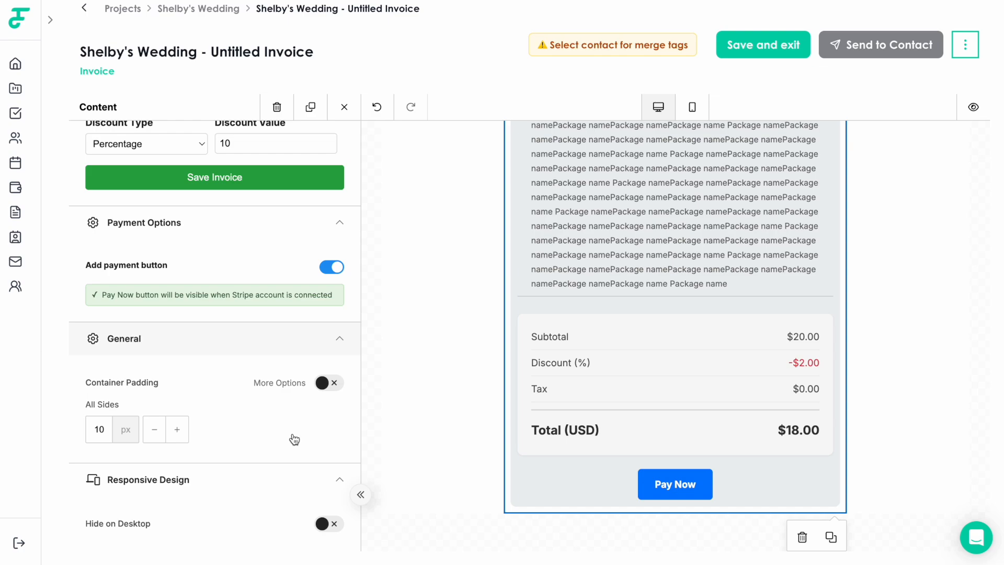
scroll(375, 438, "up", 3)
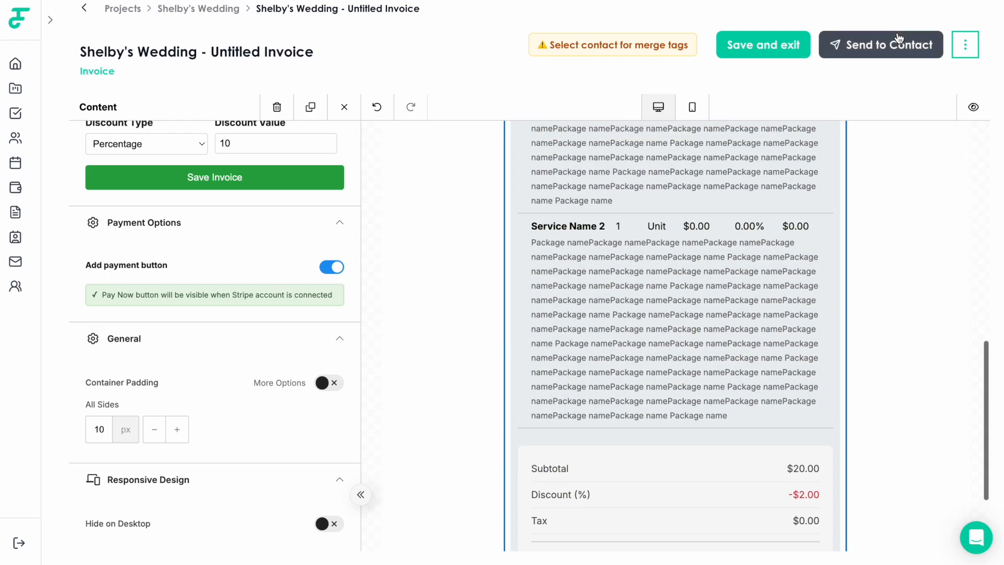
Share the invoice with the In Project contact using a link that expires in 1 day
left_click(898, 37)
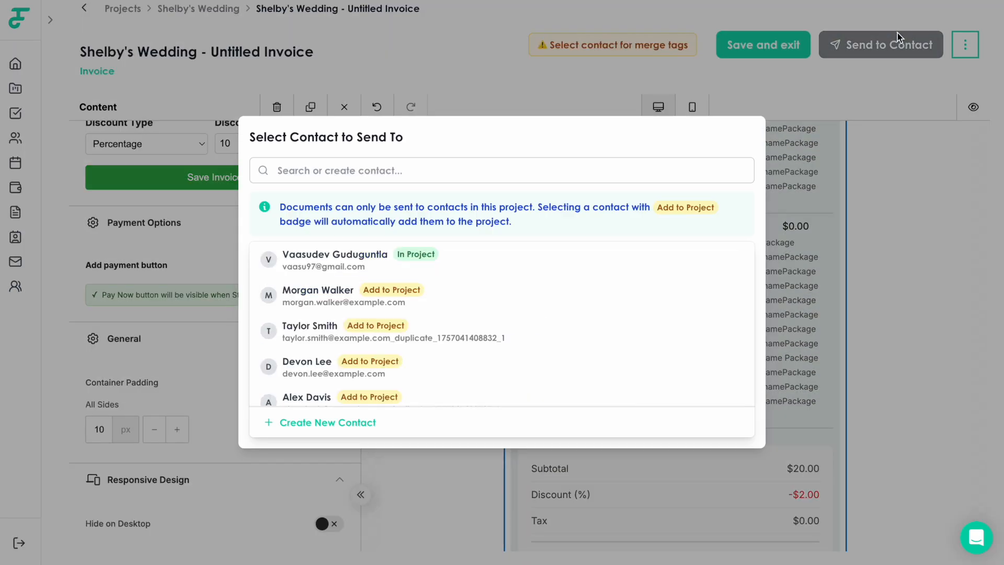
left_click(408, 268)
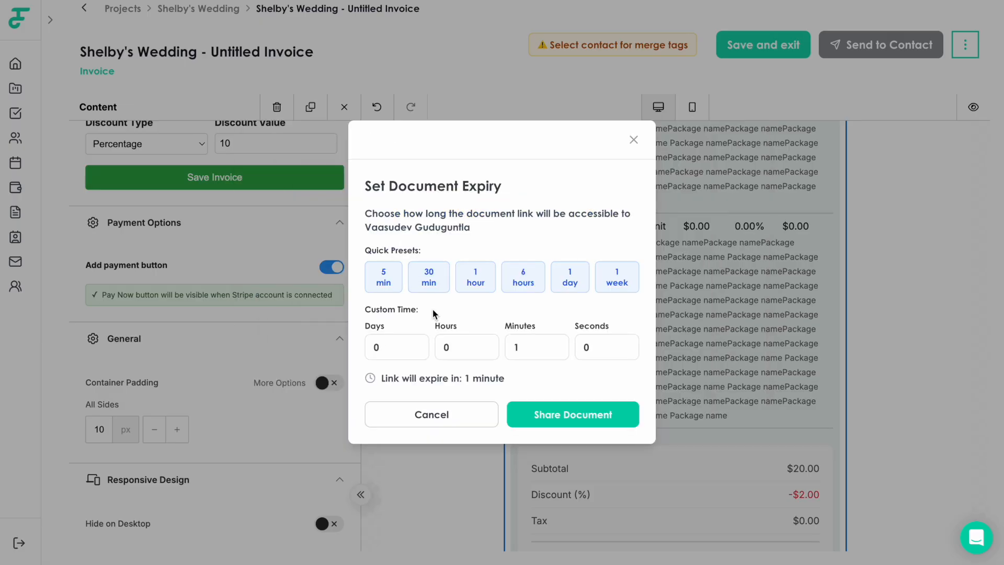
left_click(518, 285)
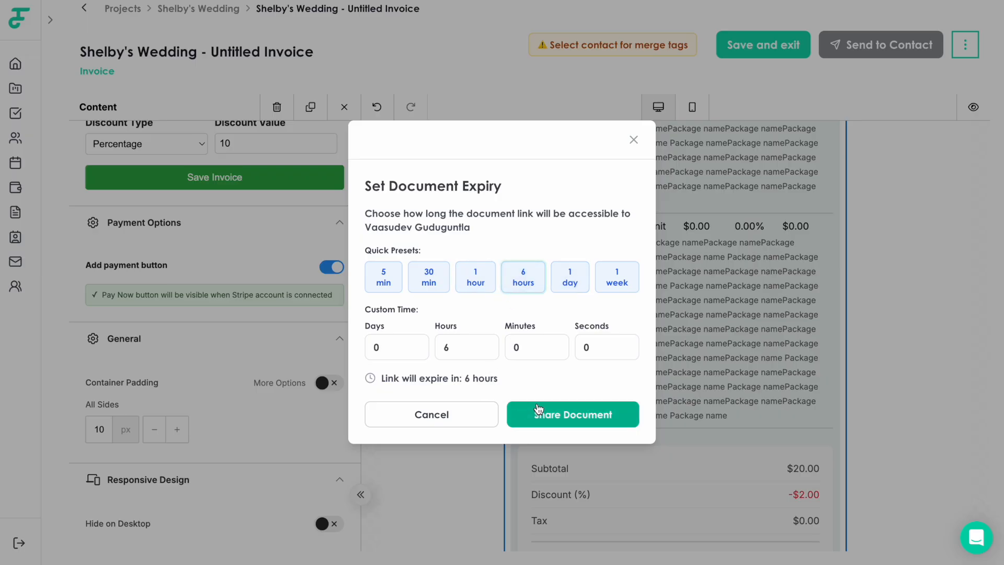
left_click(570, 285)
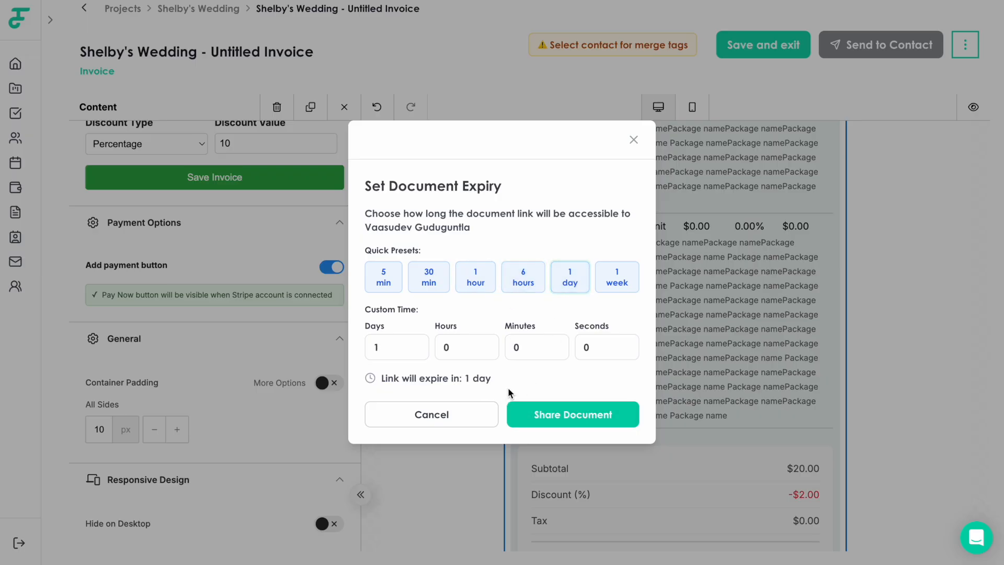
left_click(534, 411)
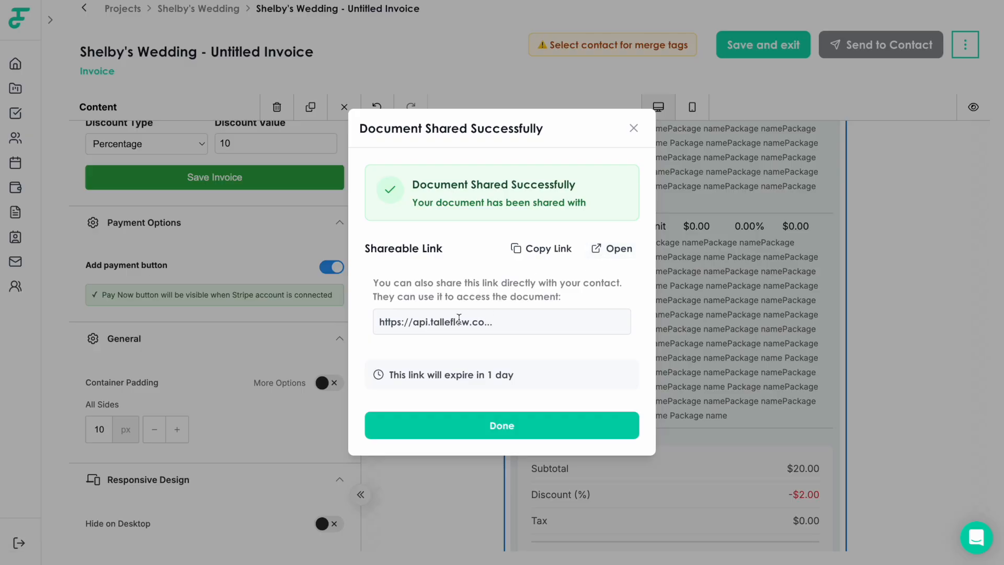
left_click(608, 251)
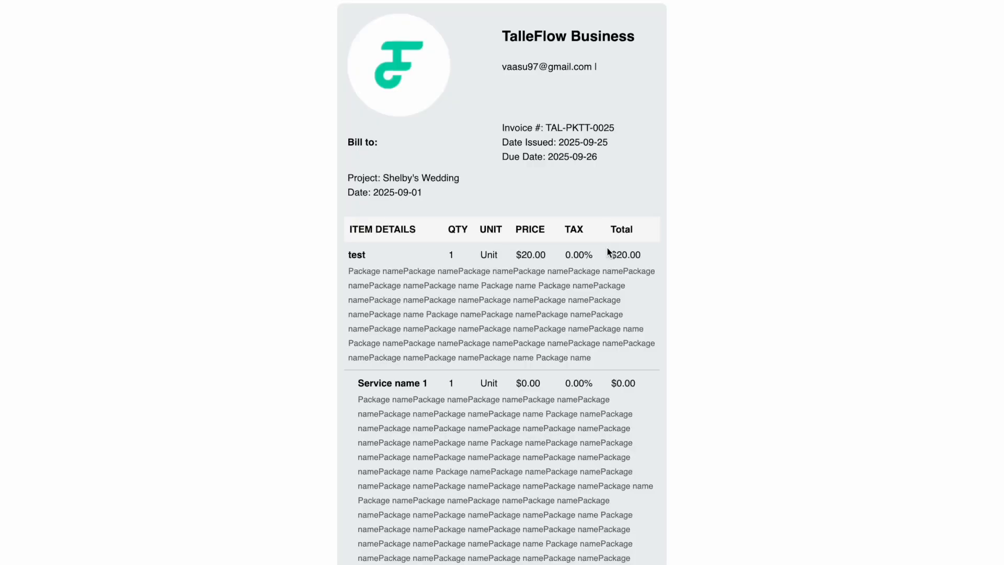
scroll(697, 293, "down", 2)
scroll(695, 296, "down", 8)
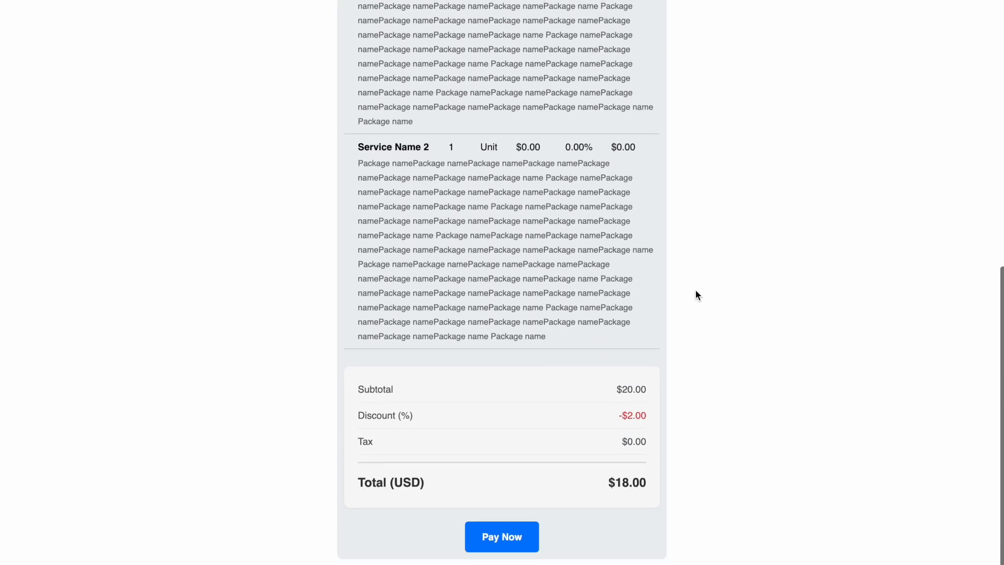
left_click(525, 540)
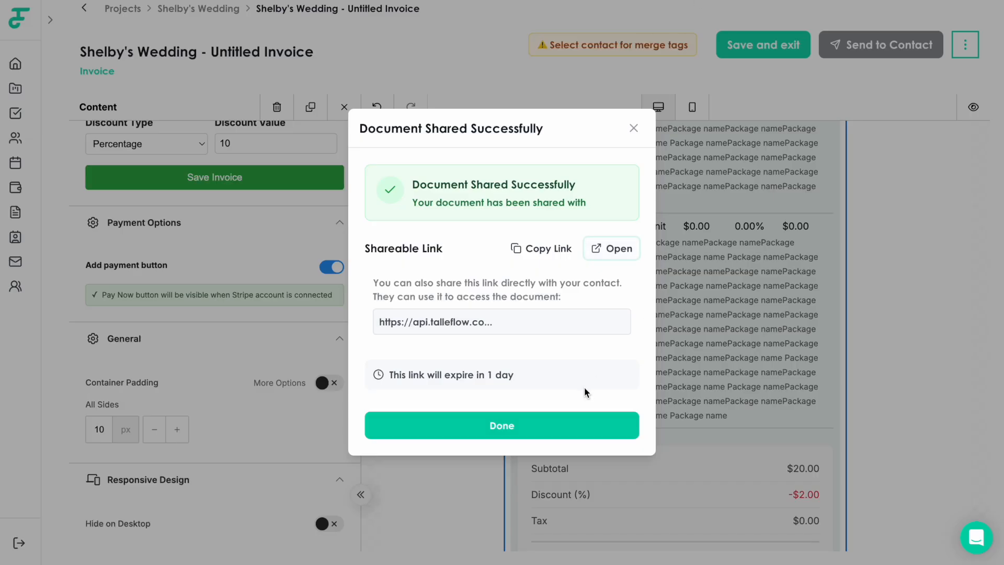
Finish sharing and open the Shelby's Wedding project's Finance tab
left_click(534, 424)
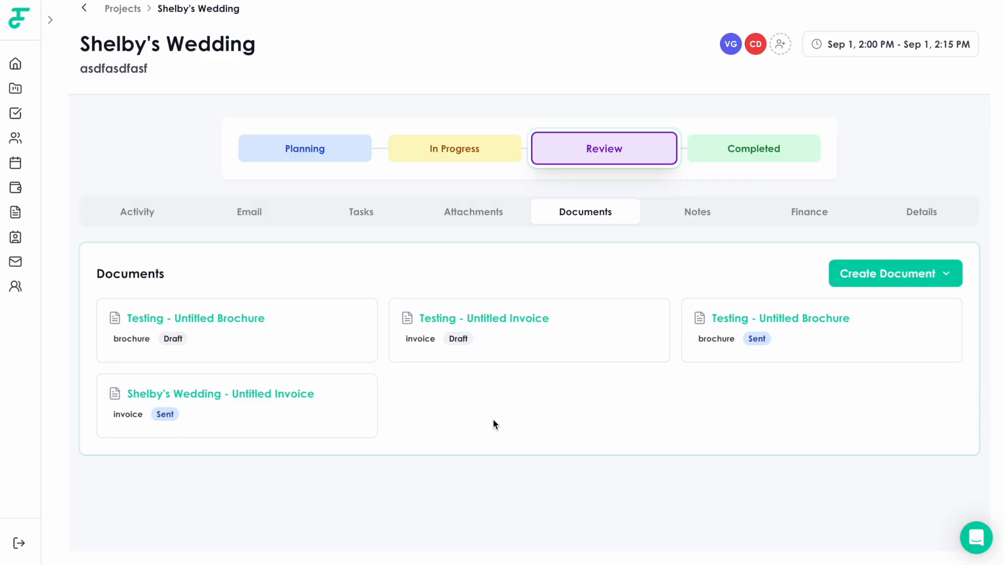
left_click(810, 226)
scroll(539, 373, "down", 2)
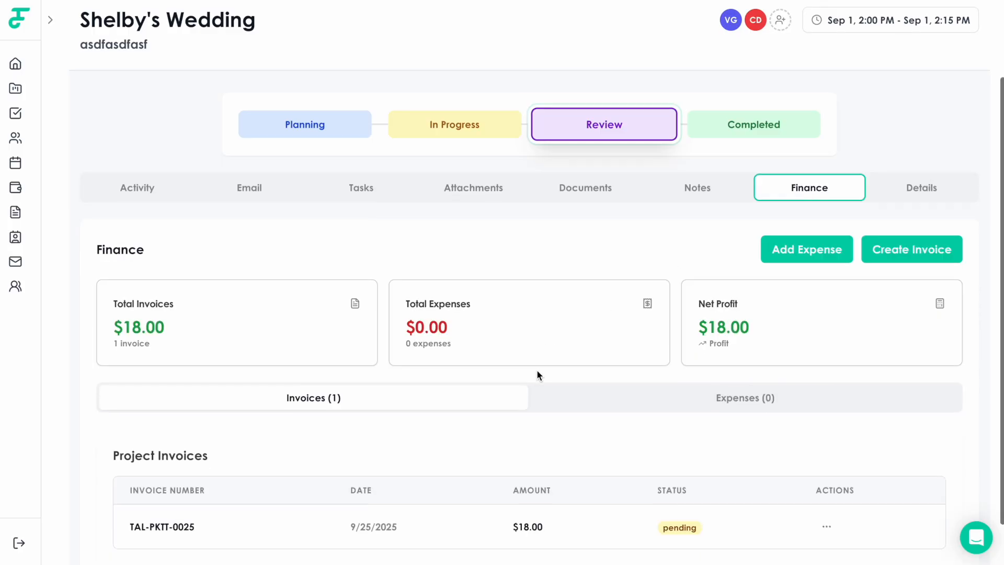
scroll(249, 493, "up", 3)
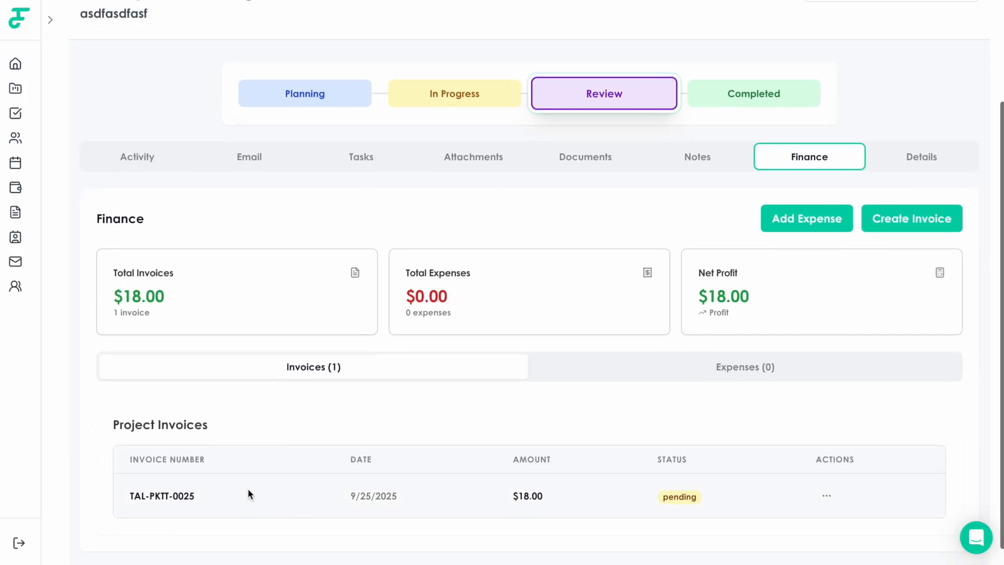
scroll(214, 236, "down", 1)
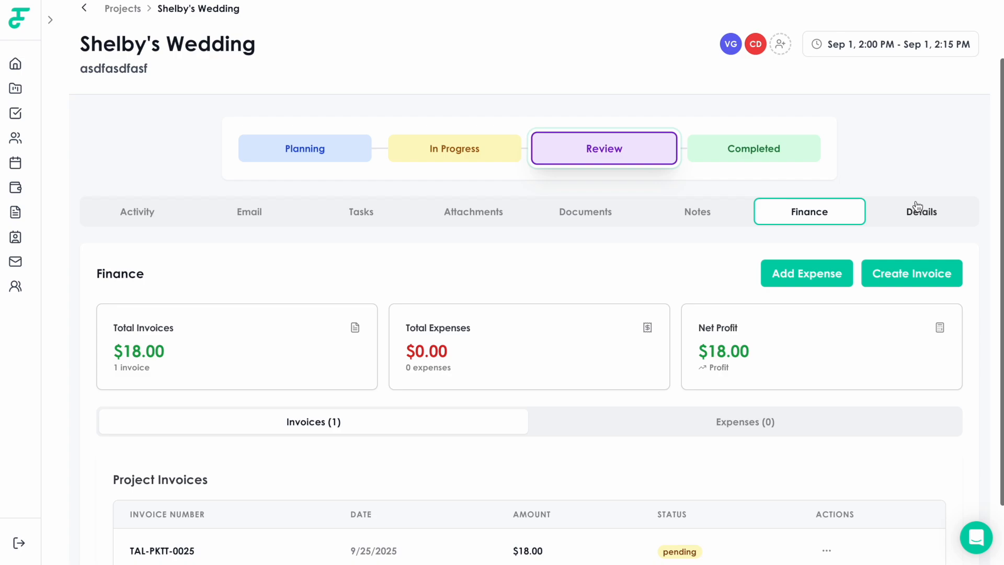
scroll(663, 241, "down", 2)
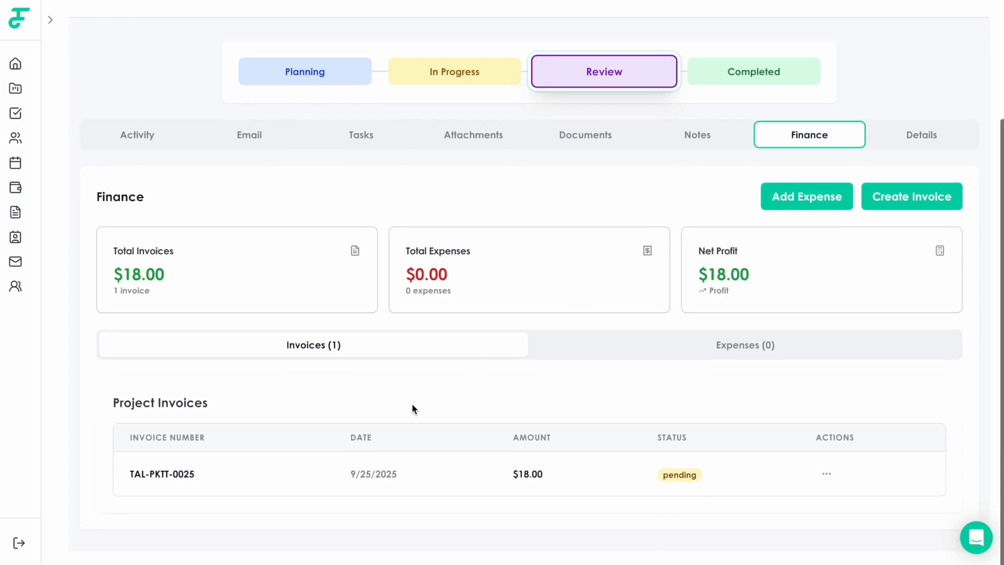
Check Project Invoices, where the $18.00 invoice is listed as pending
left_click_drag(199, 474, 125, 476)
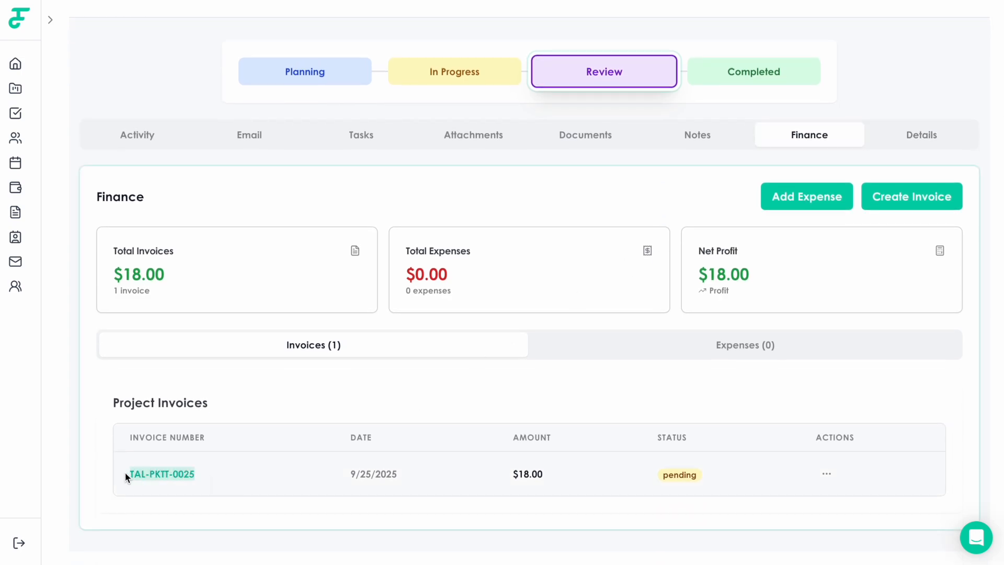
left_click(663, 477)
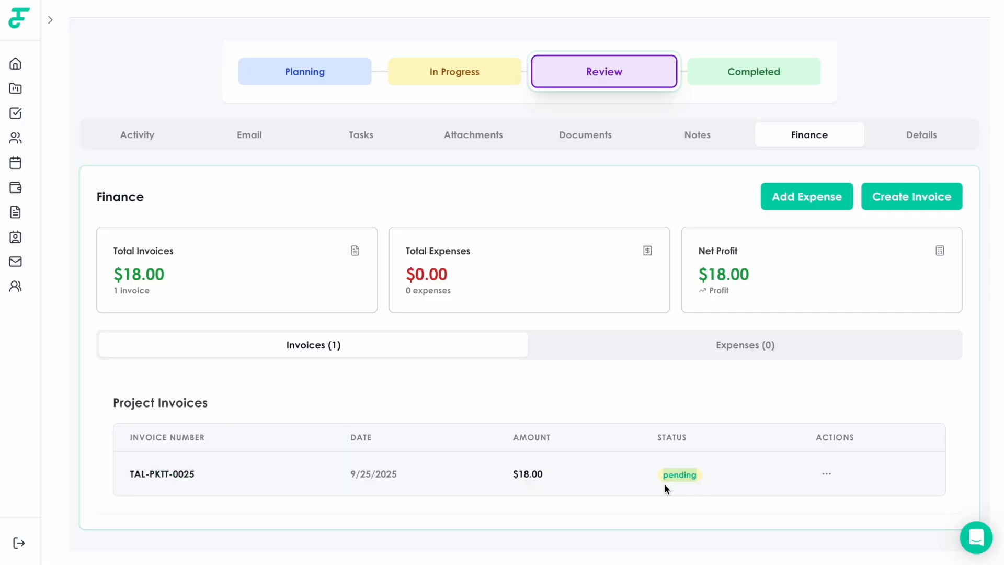
scroll(817, 298, "up", 1)
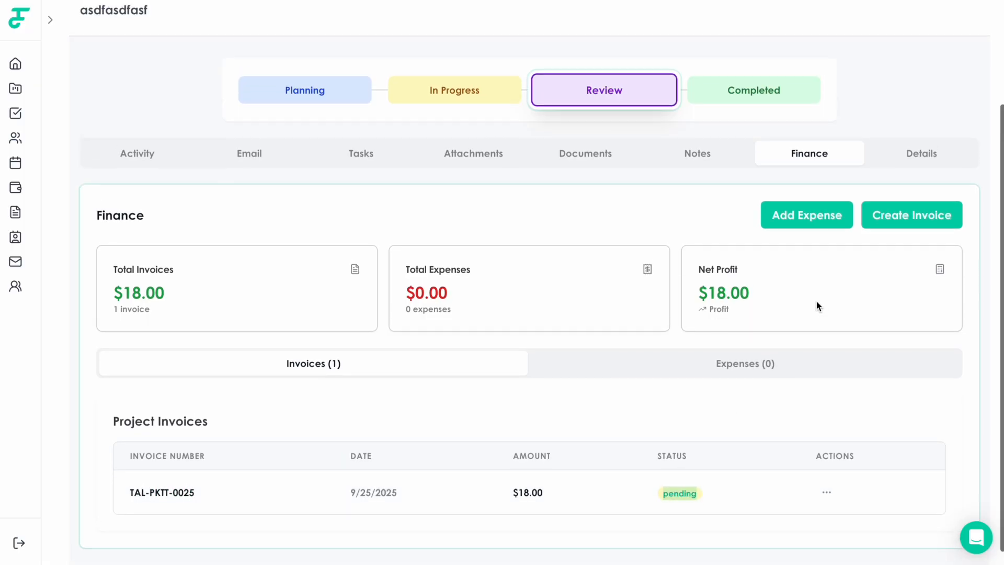
scroll(896, 231, "up", 1)
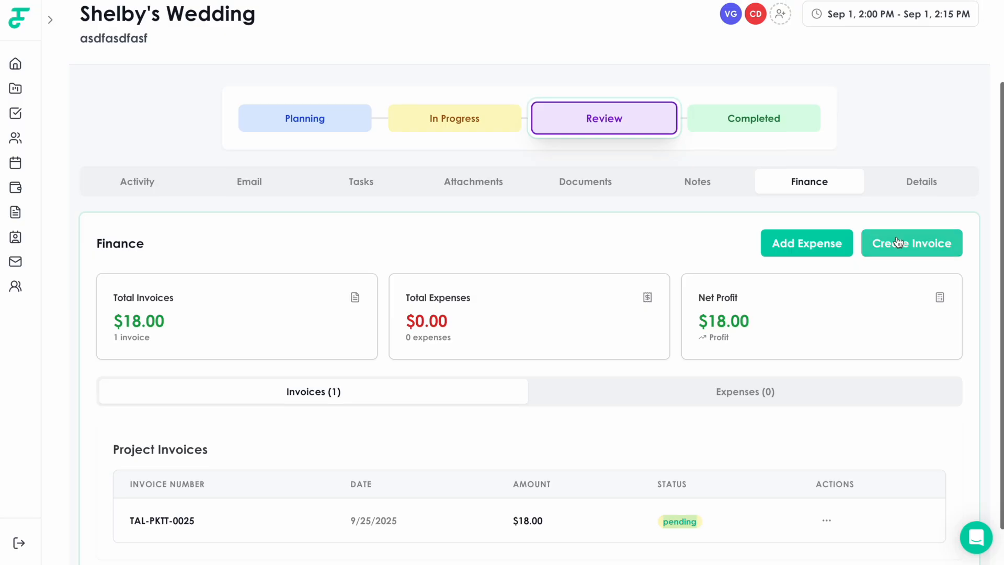
Browse the sidebar's email campaigns, contact forms and document templates pages
left_click(896, 251)
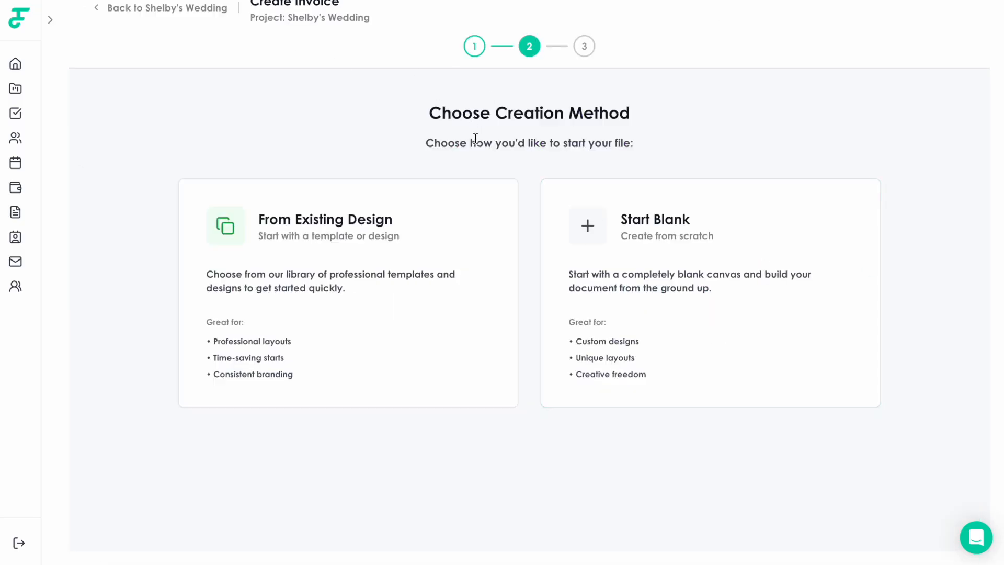
left_click(13, 261)
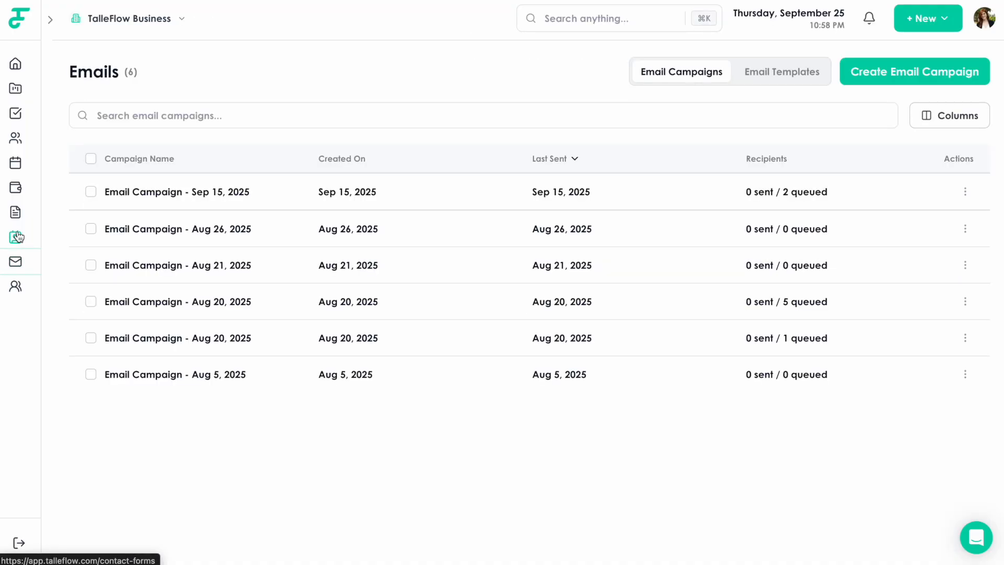
left_click(17, 237)
left_click(16, 212)
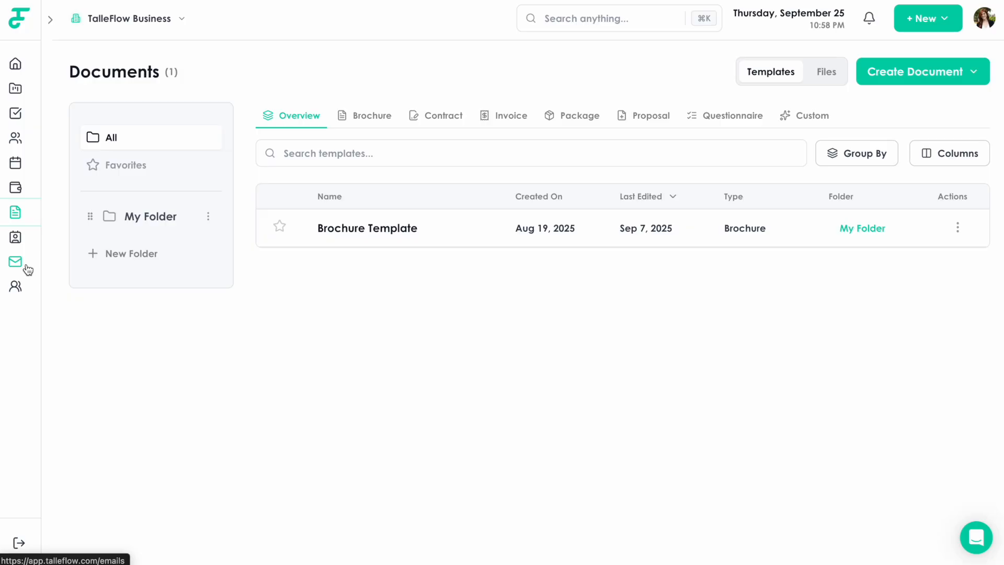
Open Finance's Balance tab and confirm the $18.00 invoice is listed as Pending
left_click(17, 189)
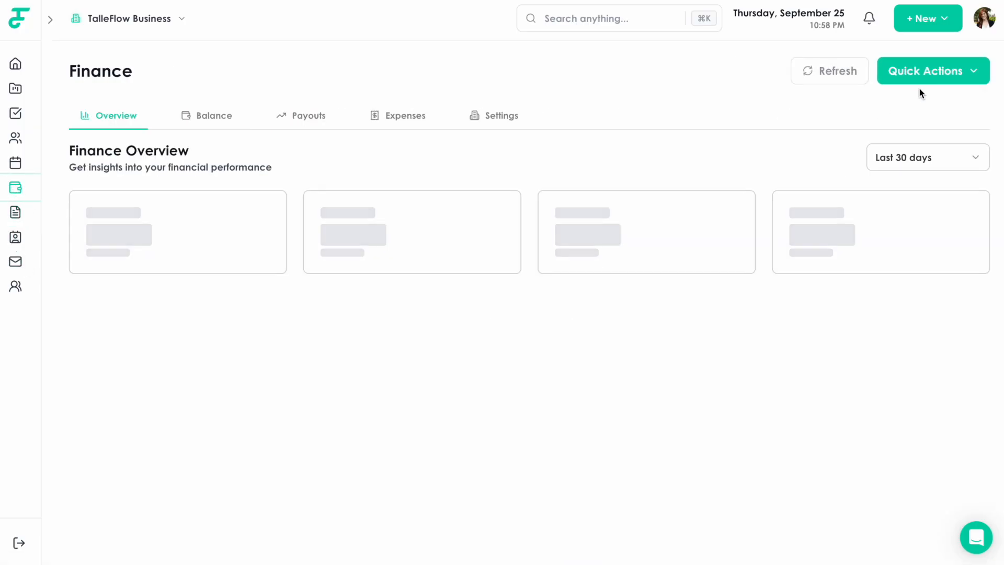
left_click(207, 116)
scroll(472, 453, "down", 1)
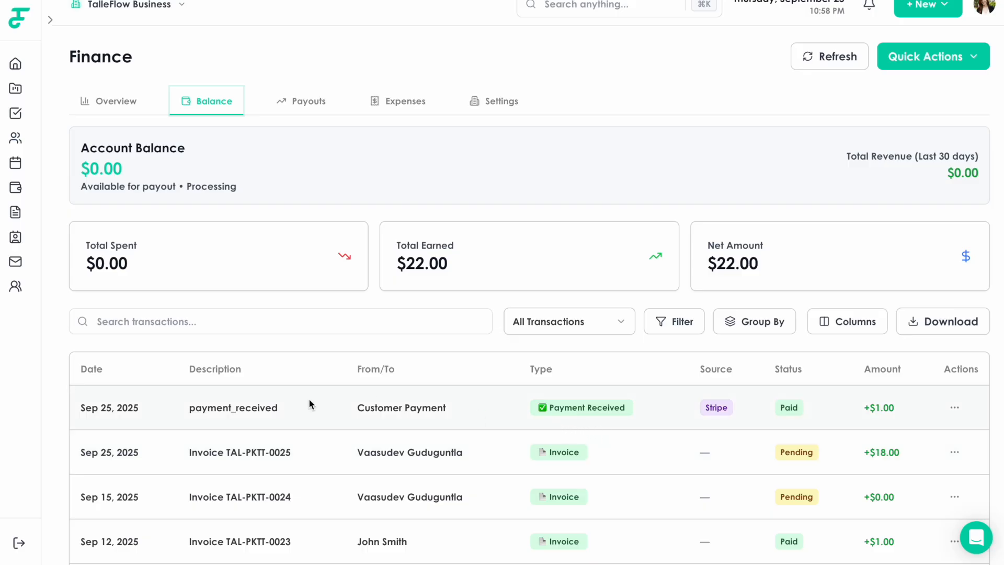
left_click_drag(185, 453, 288, 455)
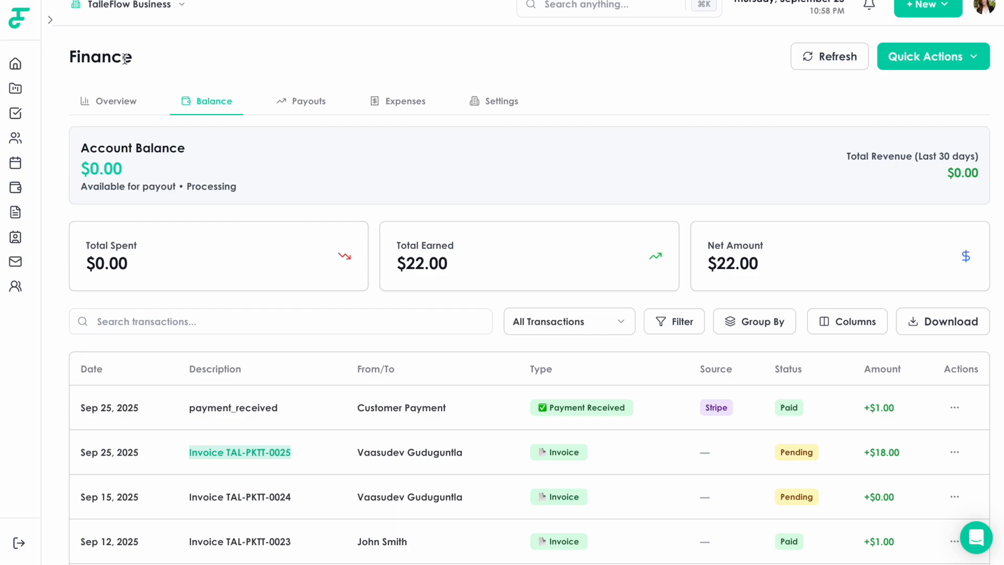
left_click_drag(138, 60, 52, 57)
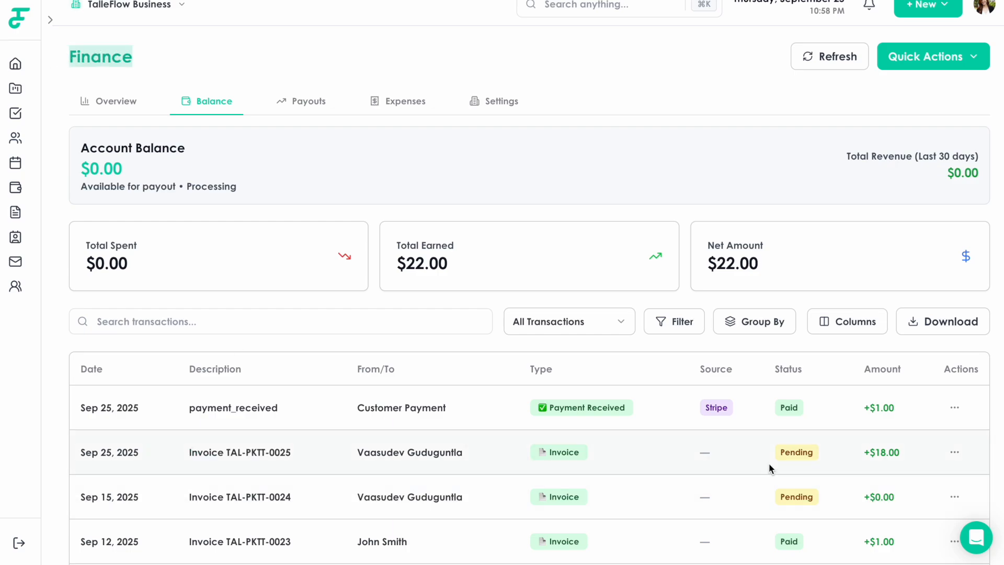
left_click_drag(776, 460, 814, 452)
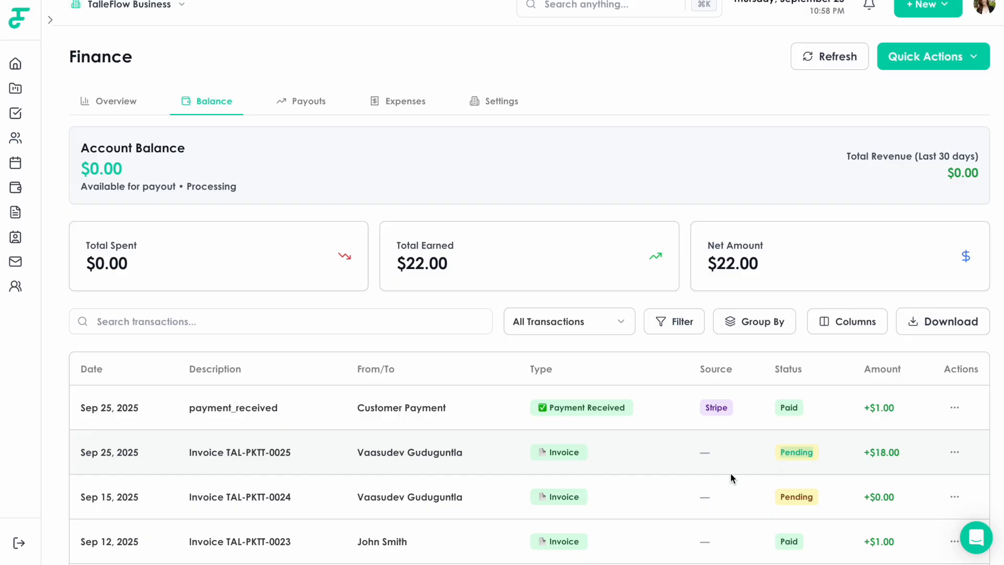